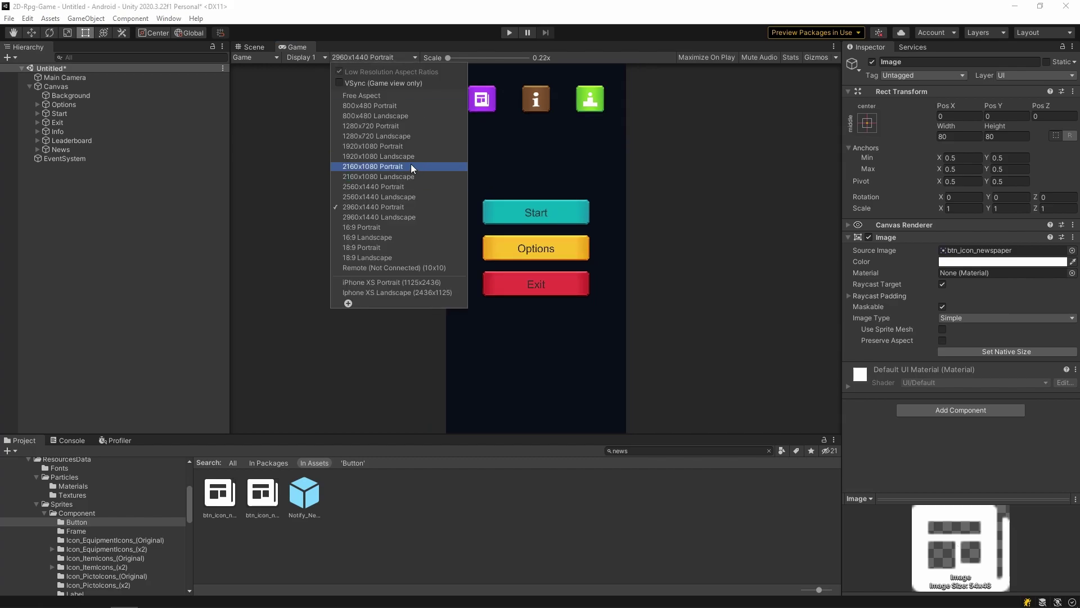
- Preview the menu in the Game view at 2160x1080 and 2960x1440 portrait, then browse the iPhone resolutions
{"action": "left_click", "coordinate": [411, 166]}
{"action": "left_click", "coordinate": [387, 58]}
{"action": "left_click", "coordinate": [384, 186]}
{"action": "left_click", "coordinate": [377, 57]}
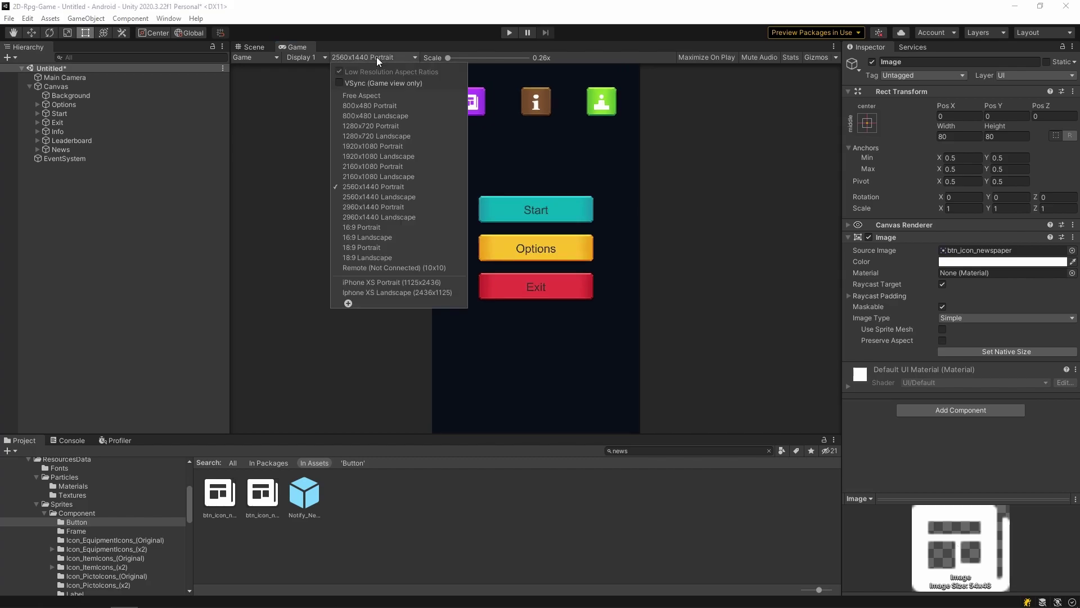
{"action": "left_click", "coordinate": [392, 207]}
{"action": "left_click", "coordinate": [385, 57]}
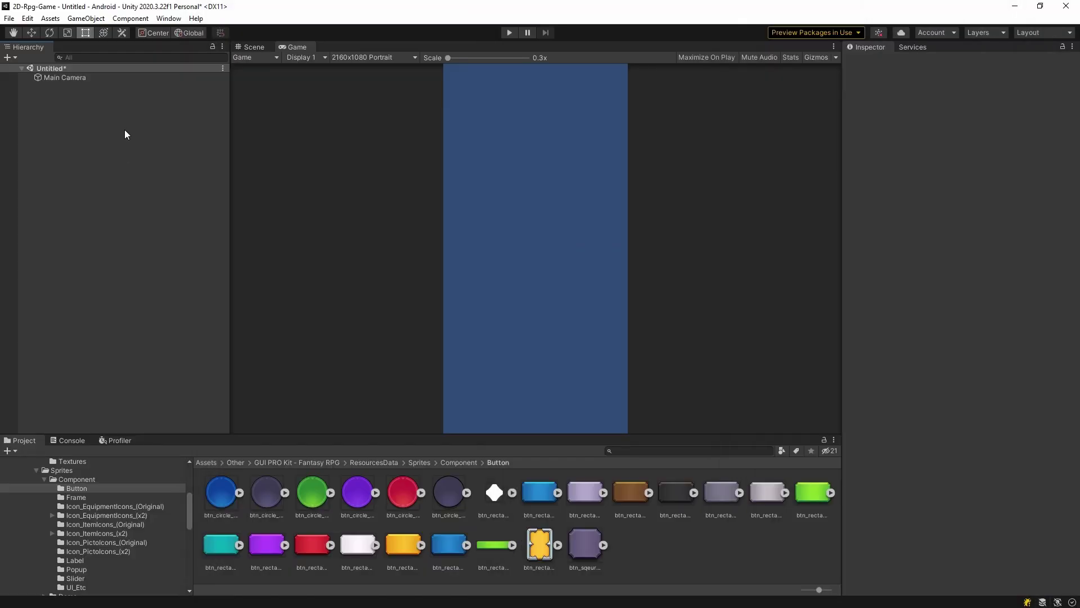
- Create a Canvas that scales with screen size at a 1080x1920 reference and 0.5 match
{"action": "right_click", "coordinate": [123, 129]}
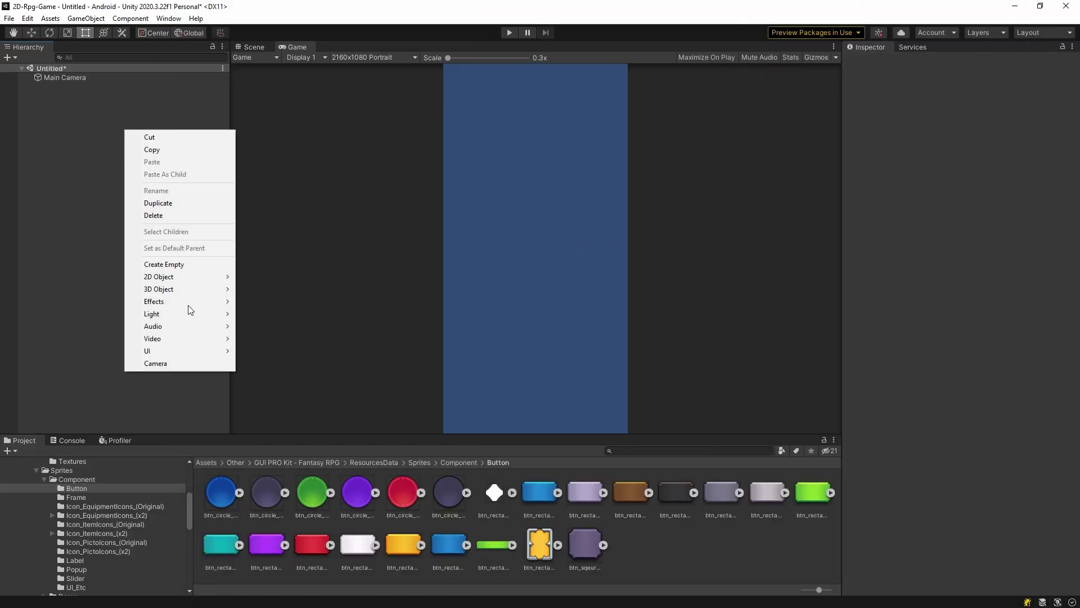
{"action": "mouse_move", "coordinate": [177, 350]}
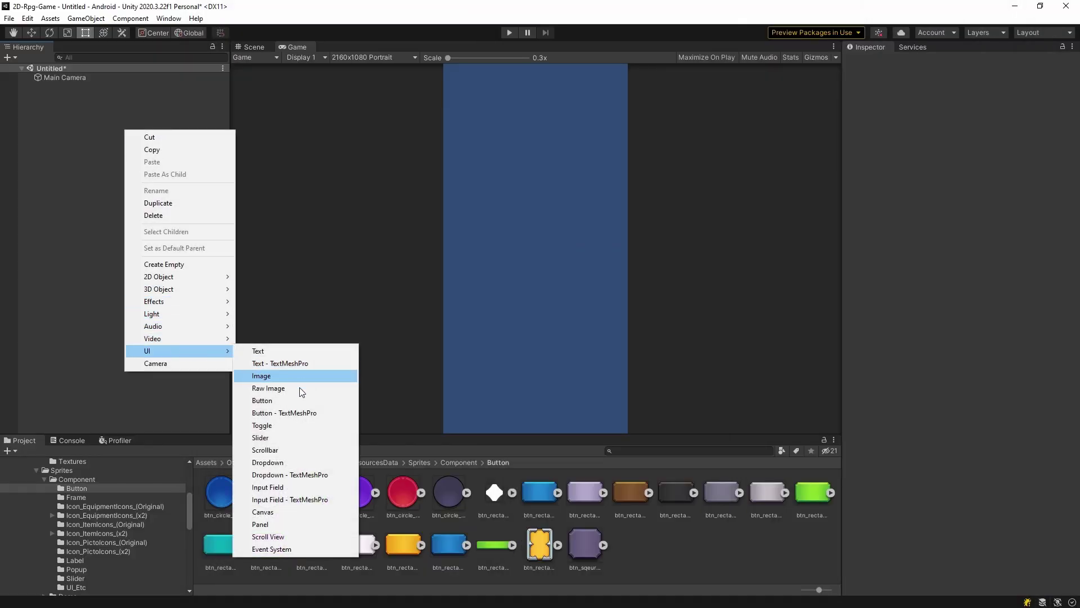
{"action": "left_click", "coordinate": [277, 513]}
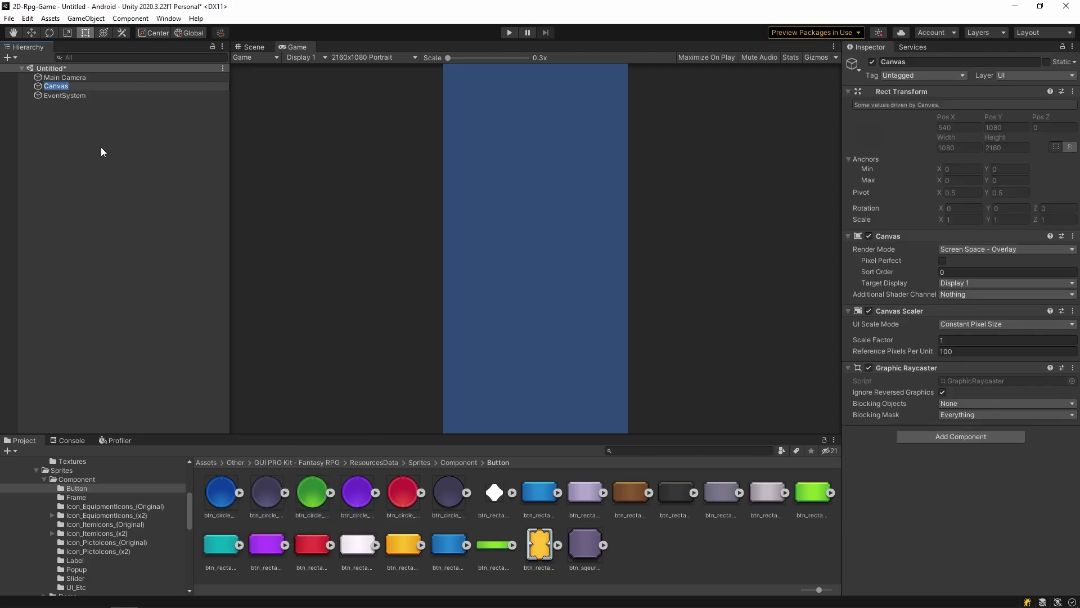
{"action": "left_click", "coordinate": [1001, 325]}
{"action": "left_click", "coordinate": [973, 347]}
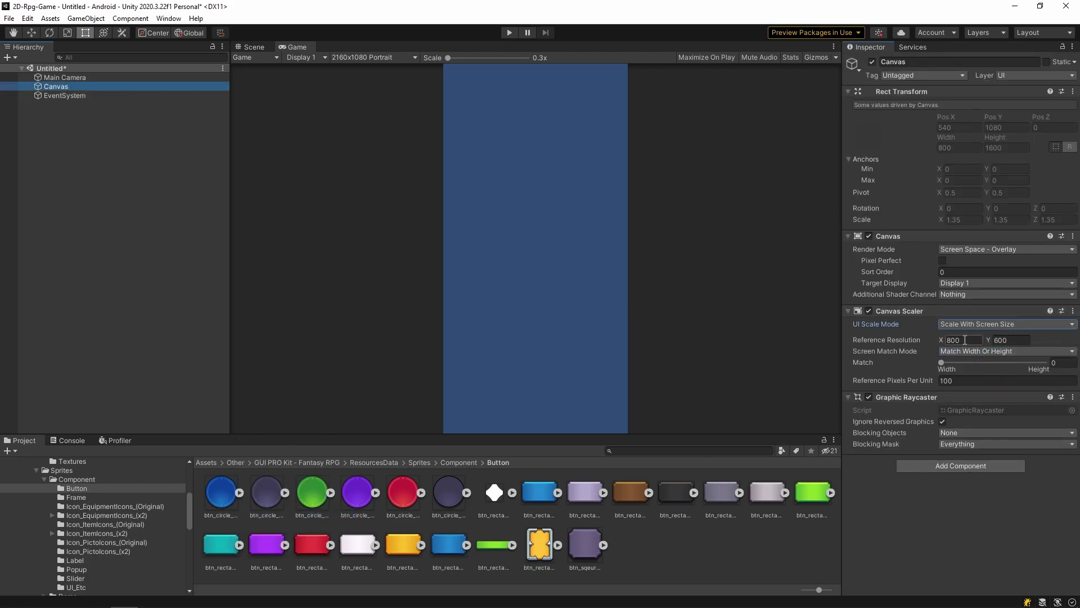
{"action": "type", "text": "1080"}
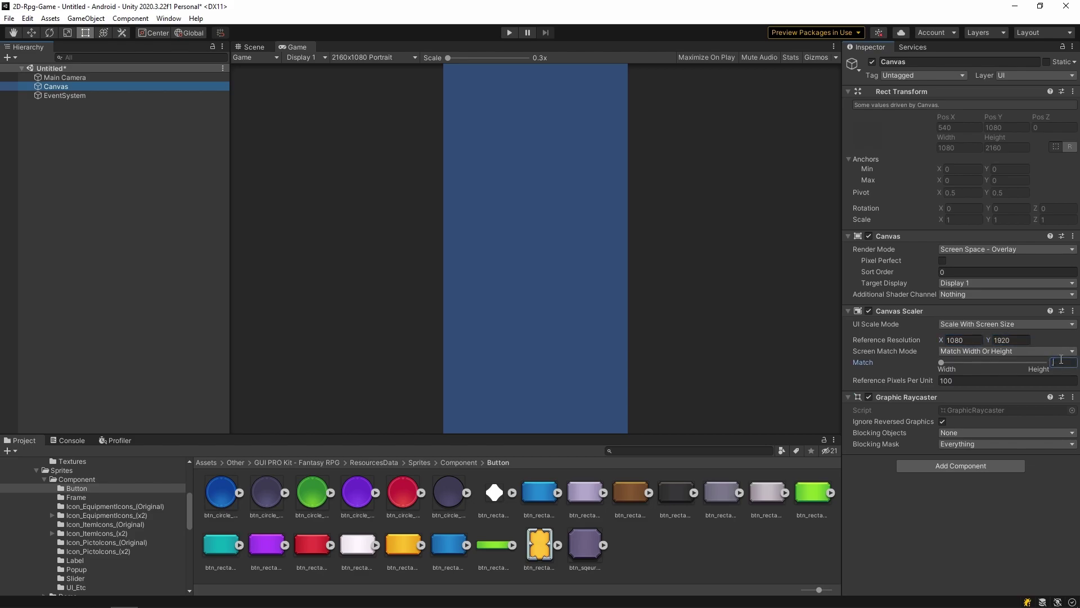
{"action": "type", "text": "0.5"}
{"action": "left_click", "coordinate": [64, 86]}
- Add an image named Background under the Canvas
{"action": "right_click", "coordinate": [64, 87]}
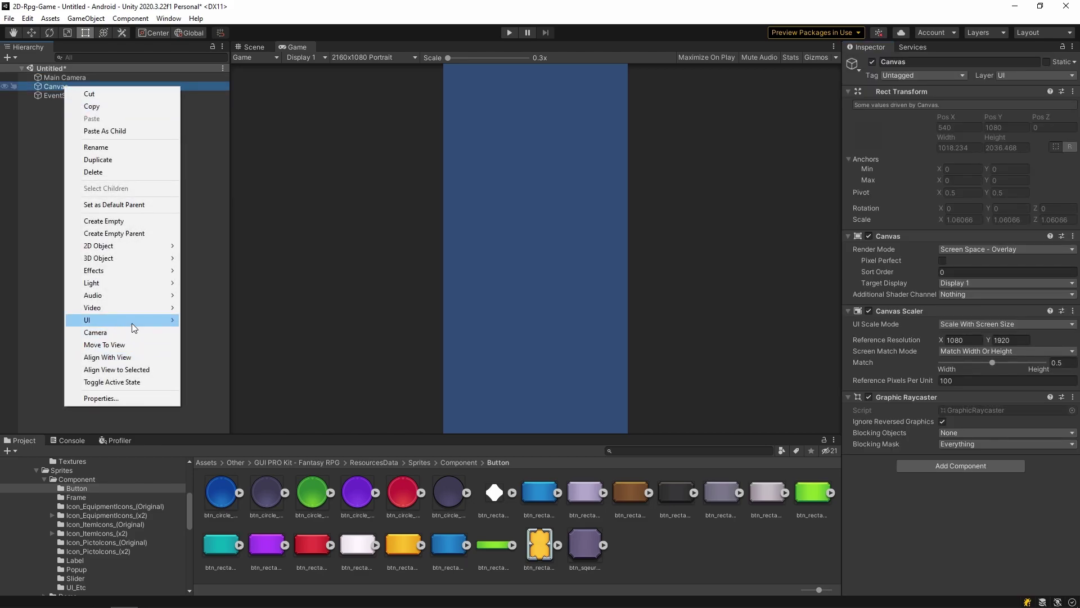
{"action": "mouse_move", "coordinate": [86, 320]}
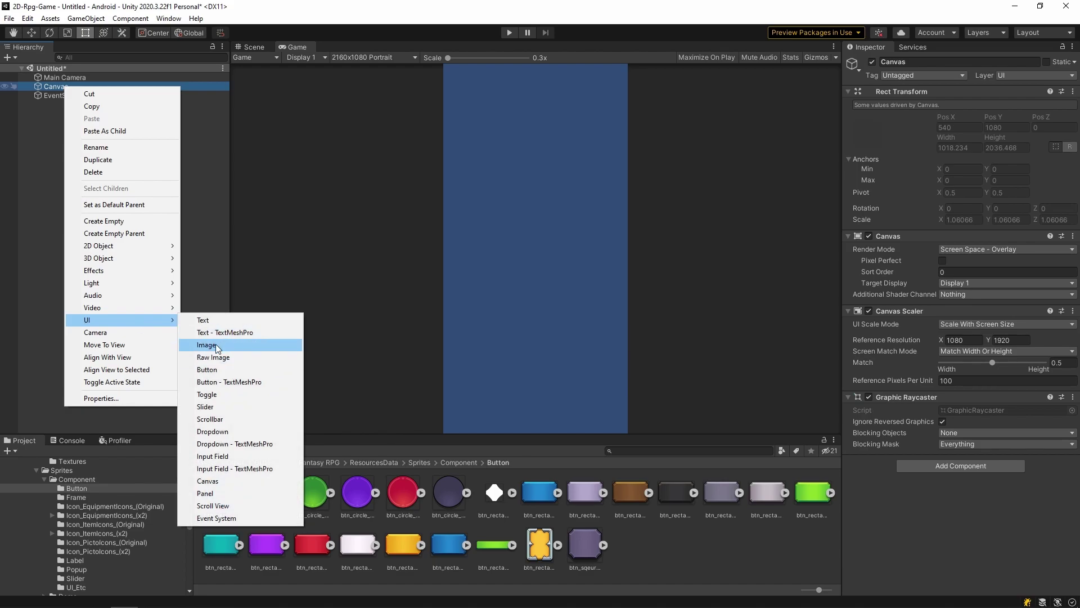
{"action": "left_click", "coordinate": [214, 344]}
{"action": "type", "text": "Background"}
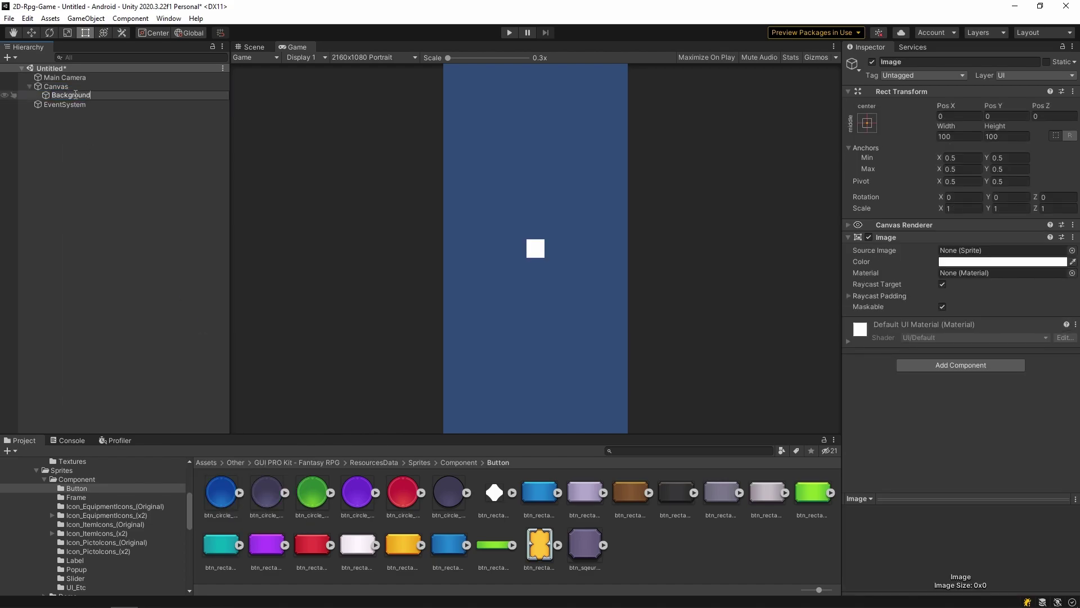
{"action": "key", "text": "Return"}
- Stretch Background to fill the canvas with zeroed top and bottom offsets
{"action": "left_click", "coordinate": [867, 123]}
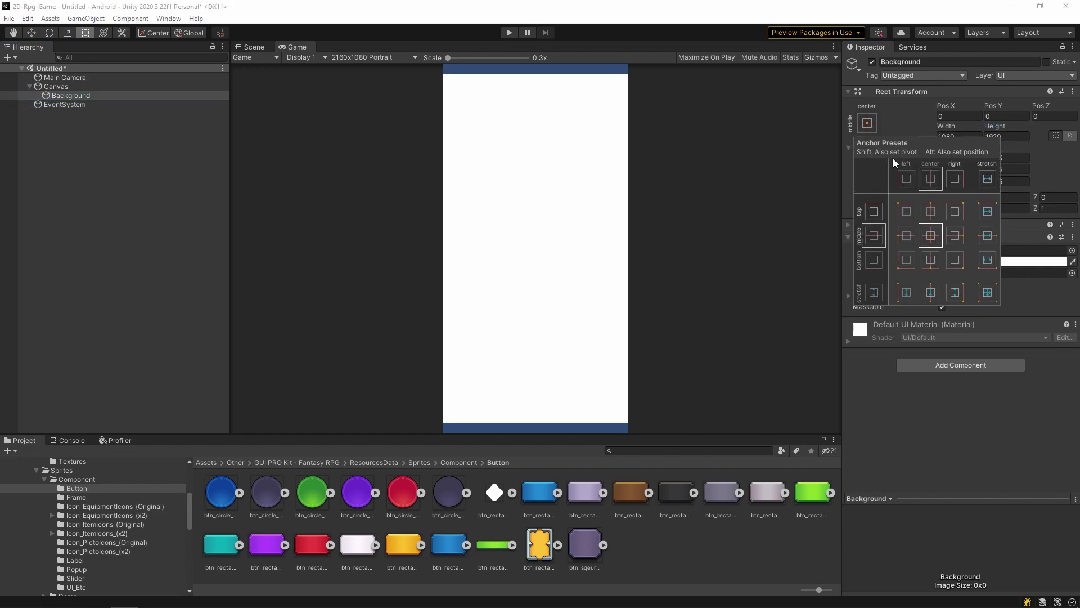
{"action": "left_click", "coordinate": [985, 293]}
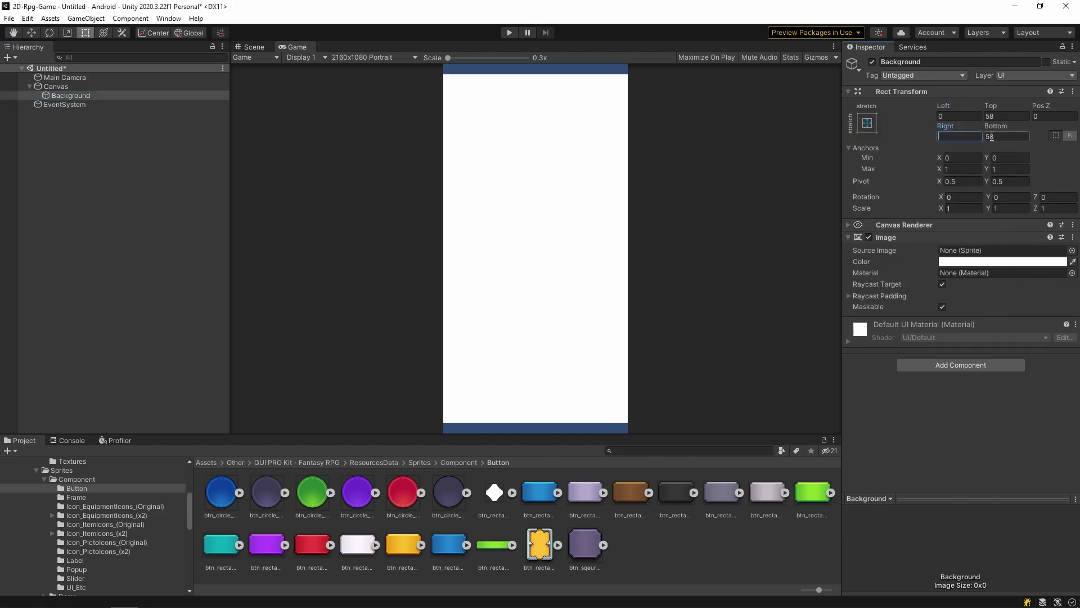
{"action": "double_click", "coordinate": [991, 135]}
{"action": "type", "text": "0"}
{"action": "key", "text": "Return"}
{"action": "double_click", "coordinate": [1005, 115]}
{"action": "type", "text": "0"}
{"action": "key", "text": "Return"}
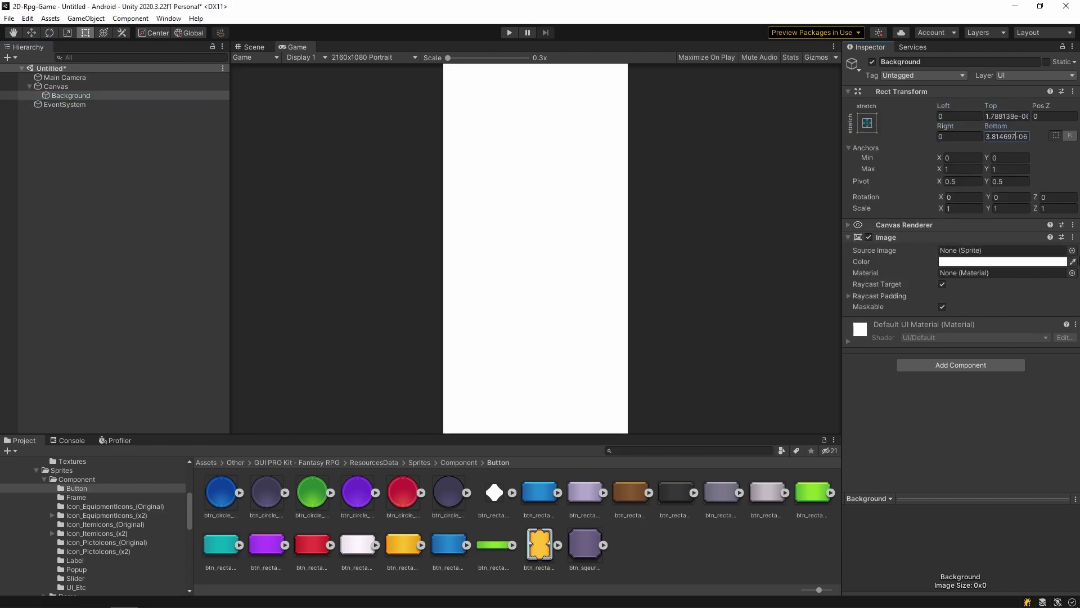
- Assign the dark common_screen_dim_bg_0 sprite as Background's source image
{"action": "left_click", "coordinate": [1072, 250]}
{"action": "left_click", "coordinate": [861, 312]}
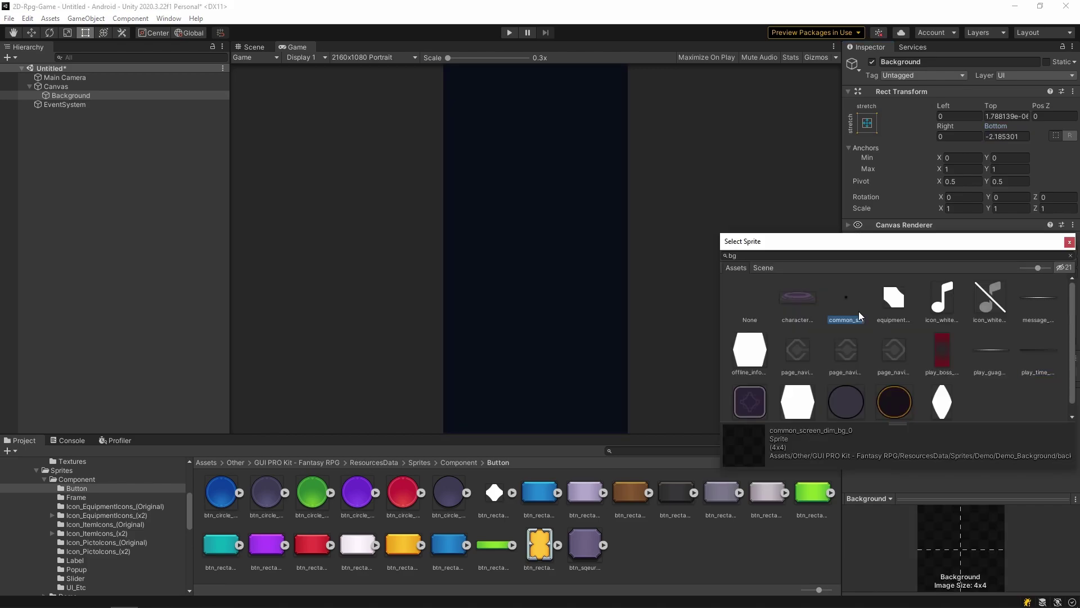
{"action": "double_click", "coordinate": [847, 319]}
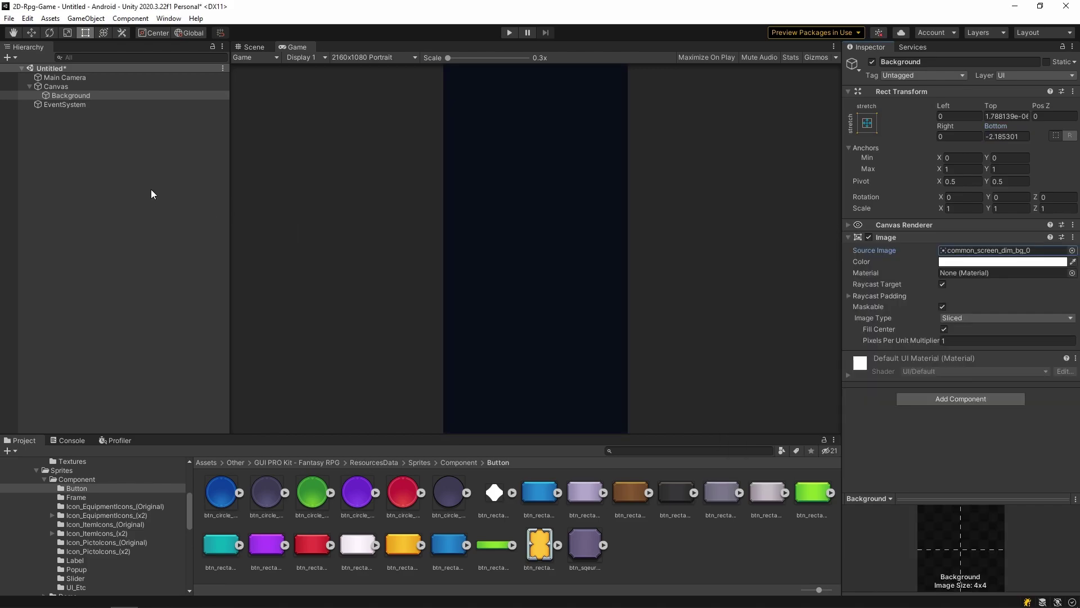
- Add a 600x150 button under the Canvas using the yellow rectangle sprite
{"action": "right_click", "coordinate": [64, 88]}
{"action": "mouse_move", "coordinate": [86, 321]}
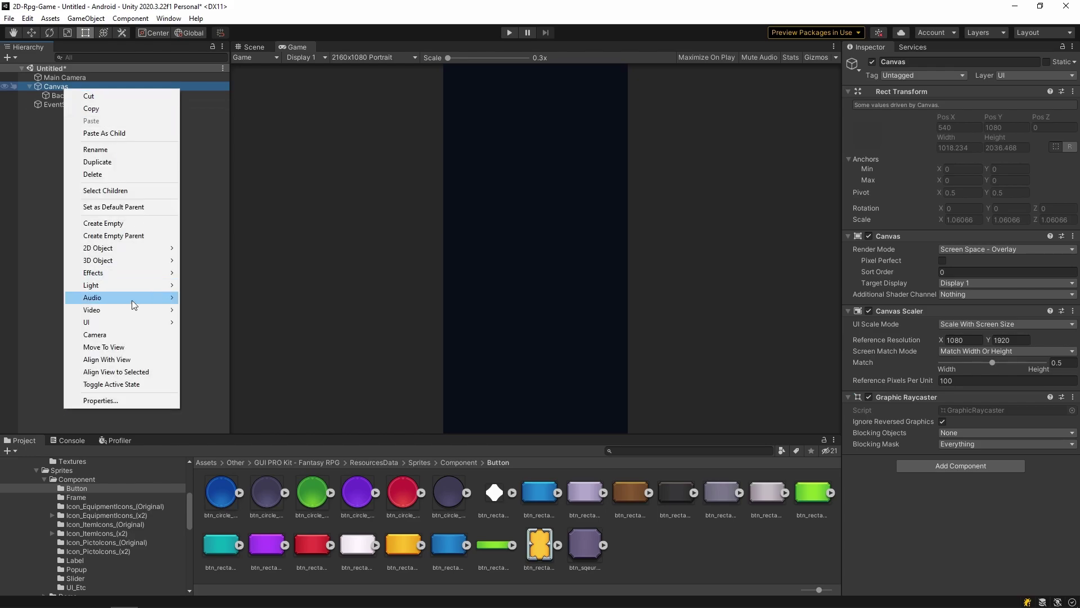
{"action": "left_click", "coordinate": [218, 372]}
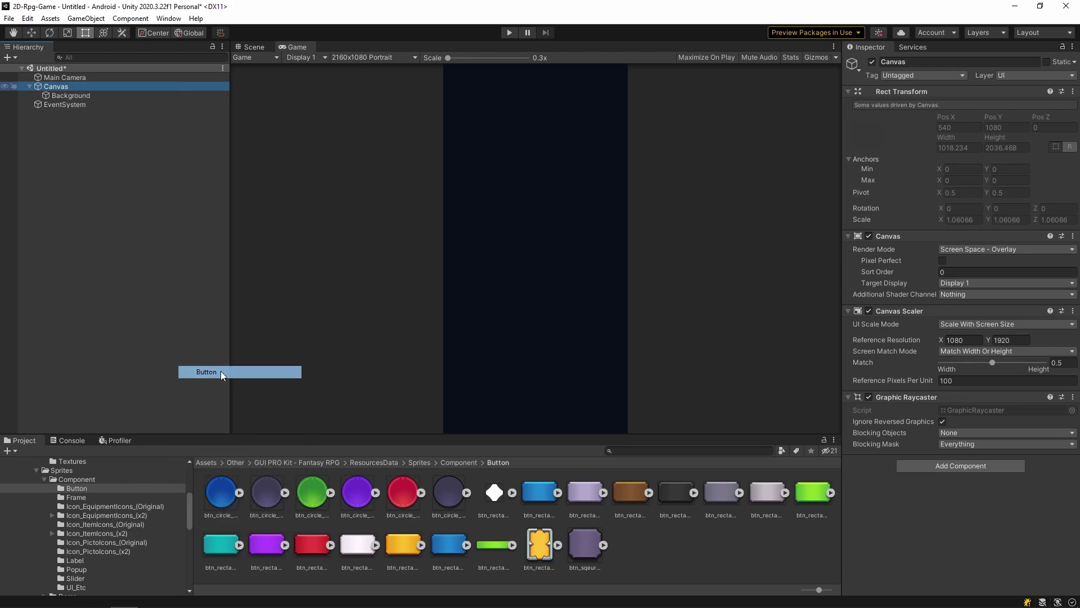
{"action": "left_click", "coordinate": [964, 136]}
{"action": "type", "text": "5"}
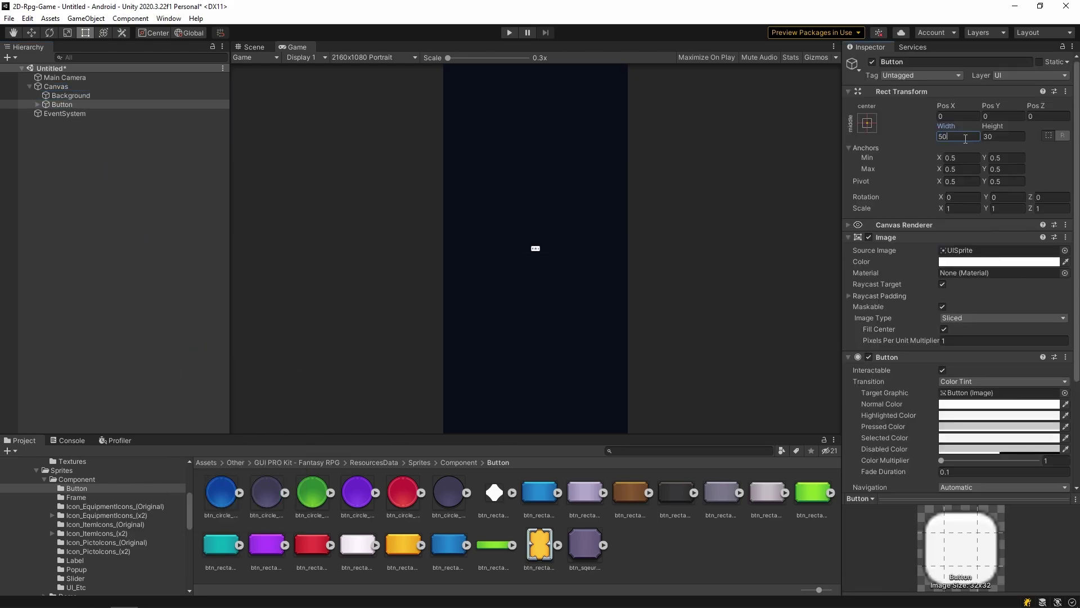
{"action": "type", "text": "0"}
{"action": "type", "text": "100"}
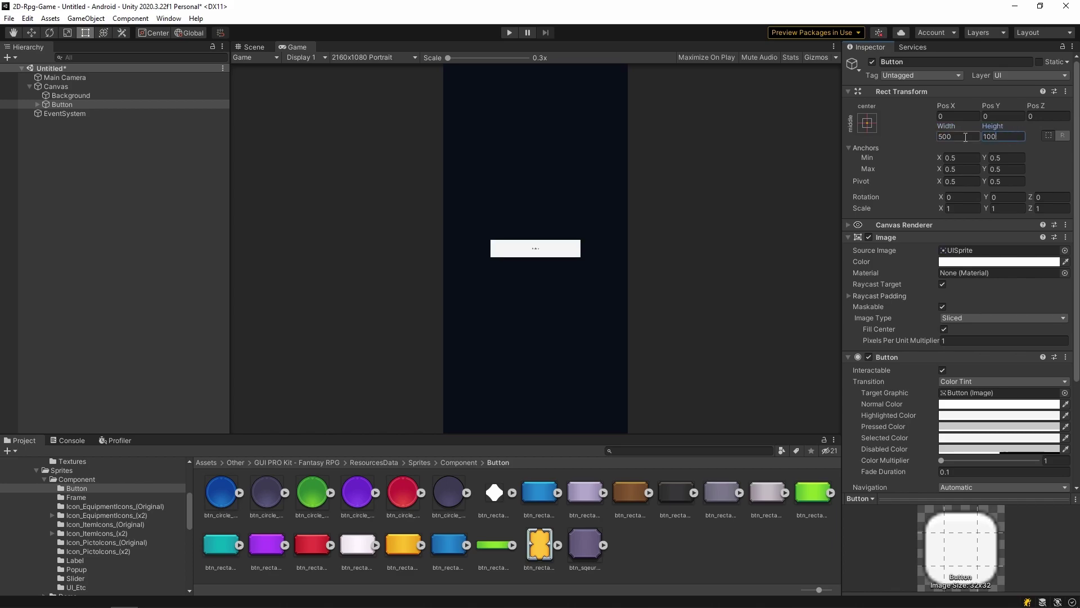
{"action": "type", "text": "600"}
{"action": "left_click", "coordinate": [1006, 136]}
{"action": "type", "text": "150"}
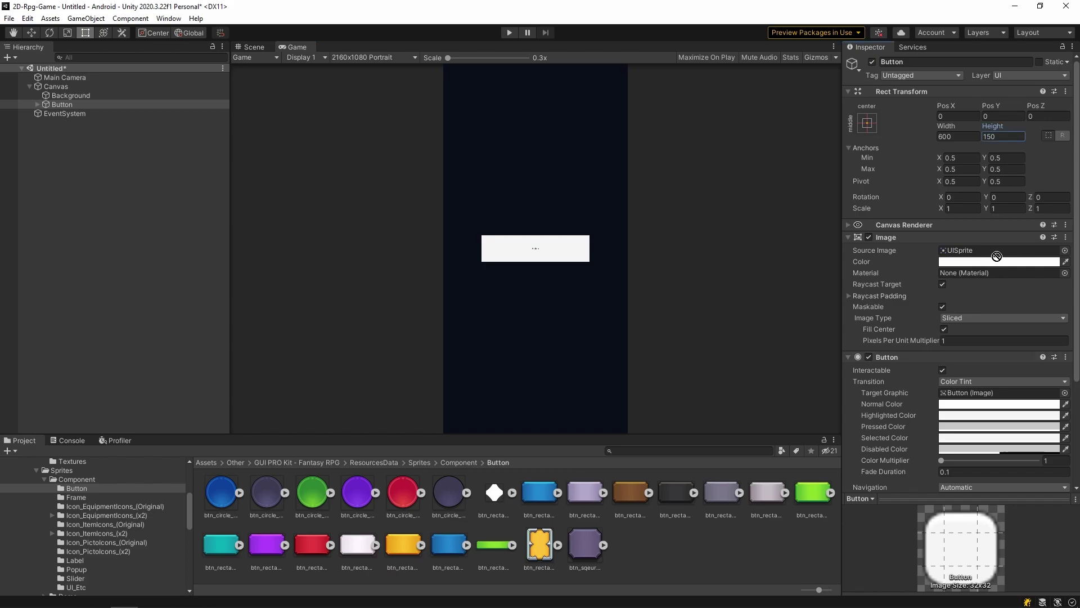
{"action": "left_click_drag", "start_coordinate": [427, 534], "coordinate": [996, 254]}
- Turn on Best Fit with max size 60 and set the label text to Options
{"action": "left_click", "coordinate": [39, 103]}
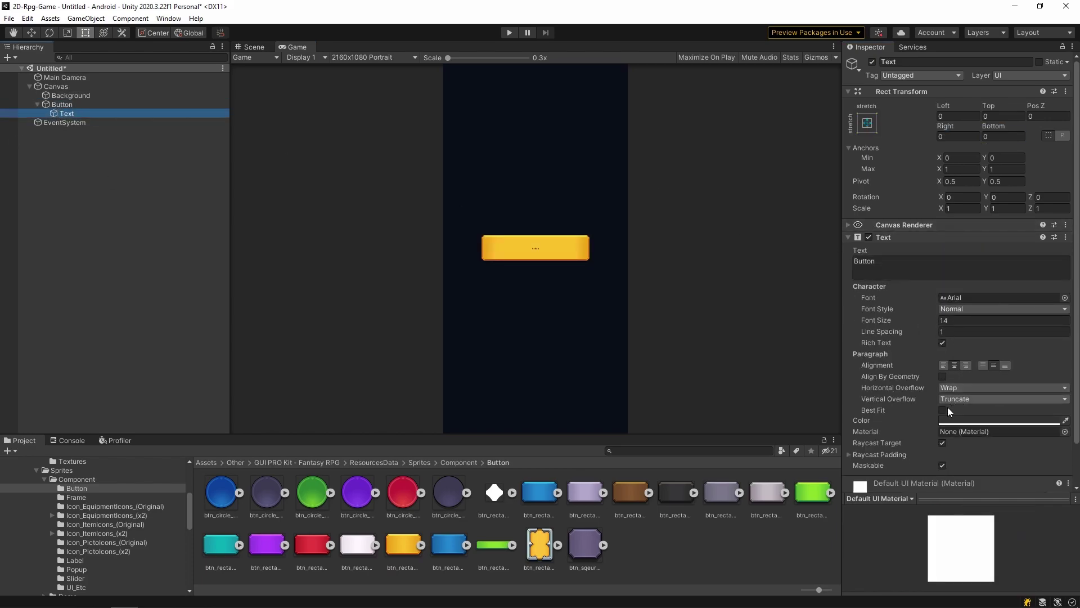
{"action": "left_click", "coordinate": [942, 409]}
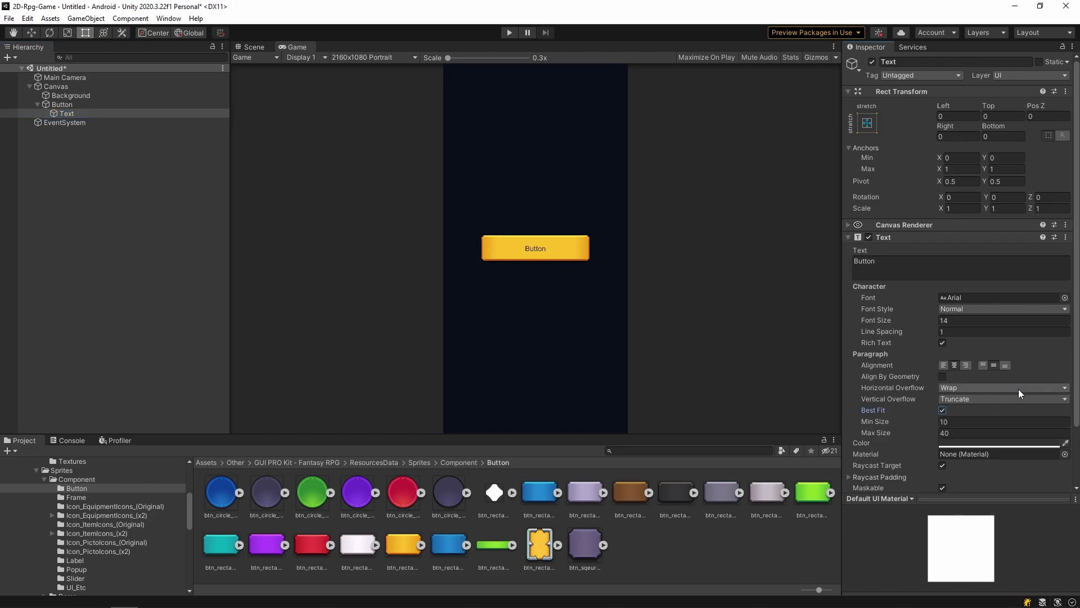
{"action": "left_click", "coordinate": [984, 429]}
{"action": "type", "text": "60"}
{"action": "left_click", "coordinate": [930, 260]}
{"action": "type", "text": "Options"}
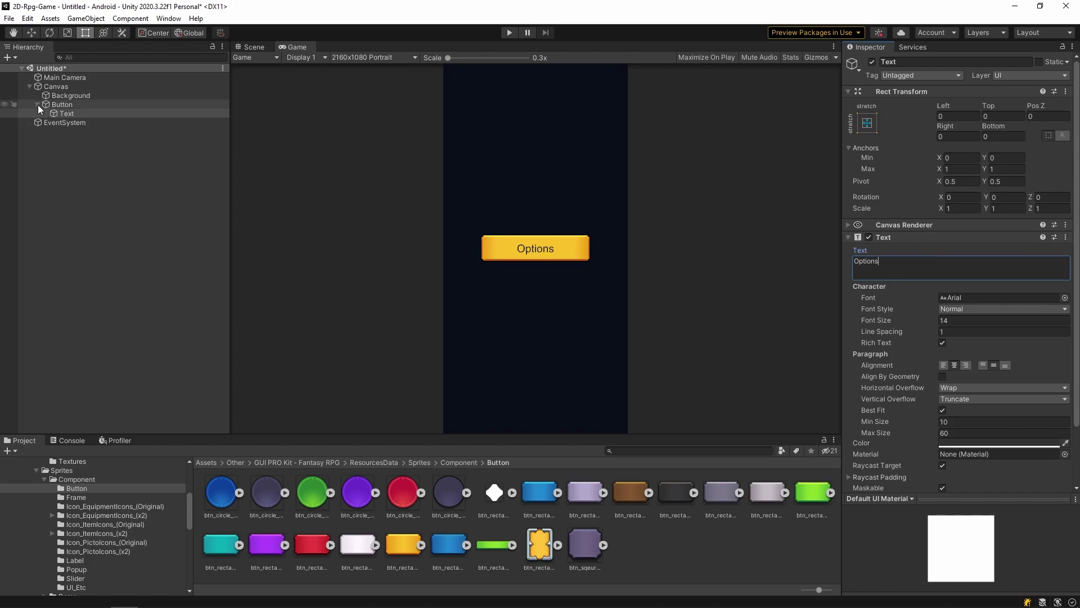
- Preview the button at 2560x1440 and iPhone XS portrait, and begin renaming it
{"action": "left_click", "coordinate": [54, 104]}
{"action": "left_click", "coordinate": [378, 58]}
{"action": "left_click", "coordinate": [404, 183]}
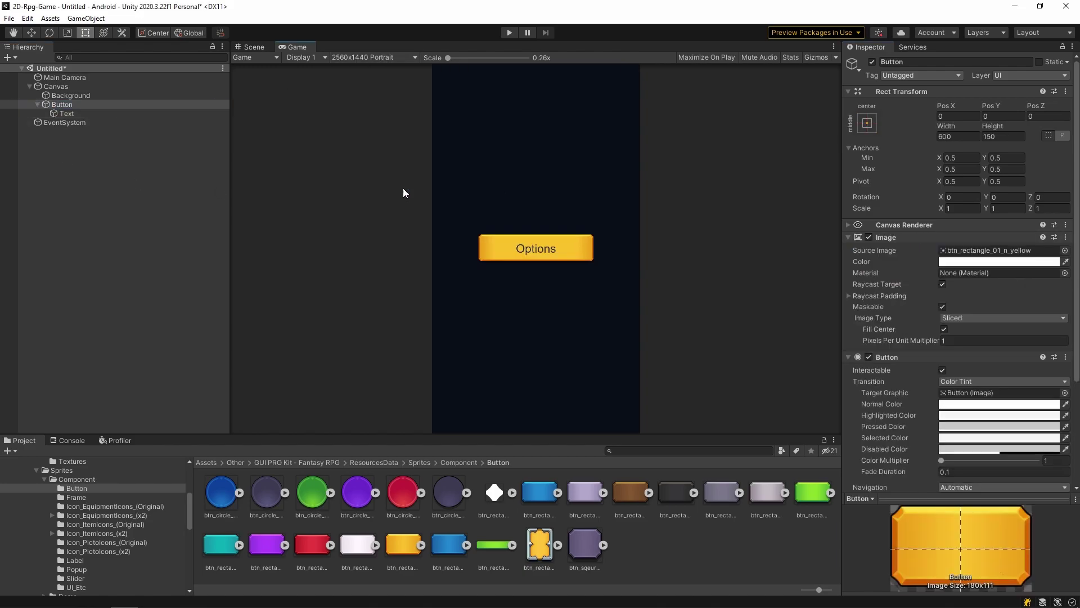
{"action": "left_click", "coordinate": [372, 57]}
{"action": "left_click", "coordinate": [388, 207]}
{"action": "left_click", "coordinate": [386, 58]}
{"action": "left_click", "coordinate": [404, 282]}
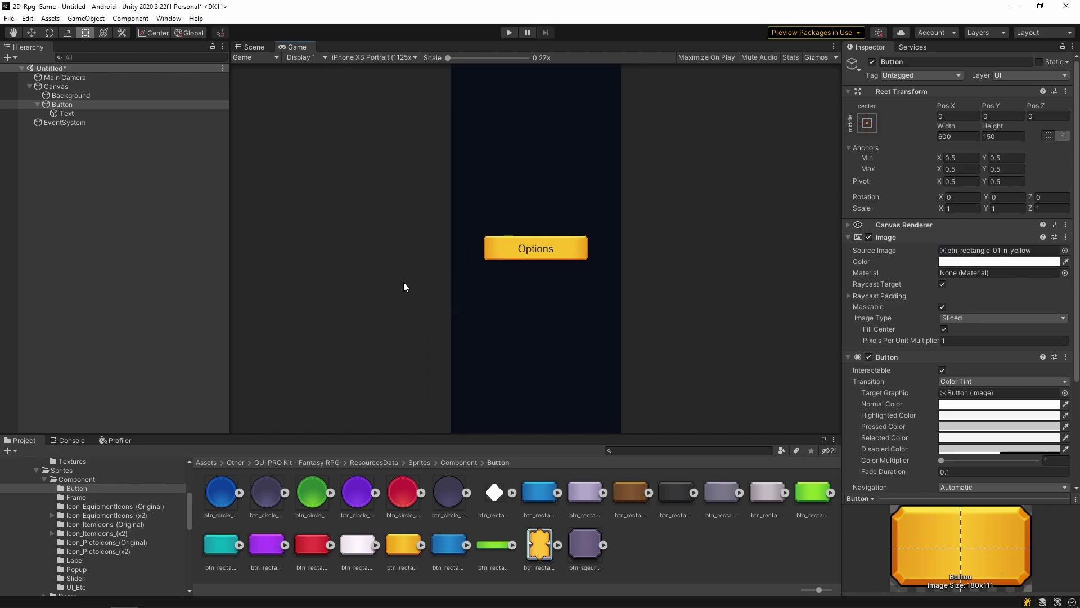
{"action": "left_click", "coordinate": [397, 58]}
{"action": "left_click", "coordinate": [389, 187]}
{"action": "left_click", "coordinate": [73, 105]}
{"action": "type", "text": "Options"}
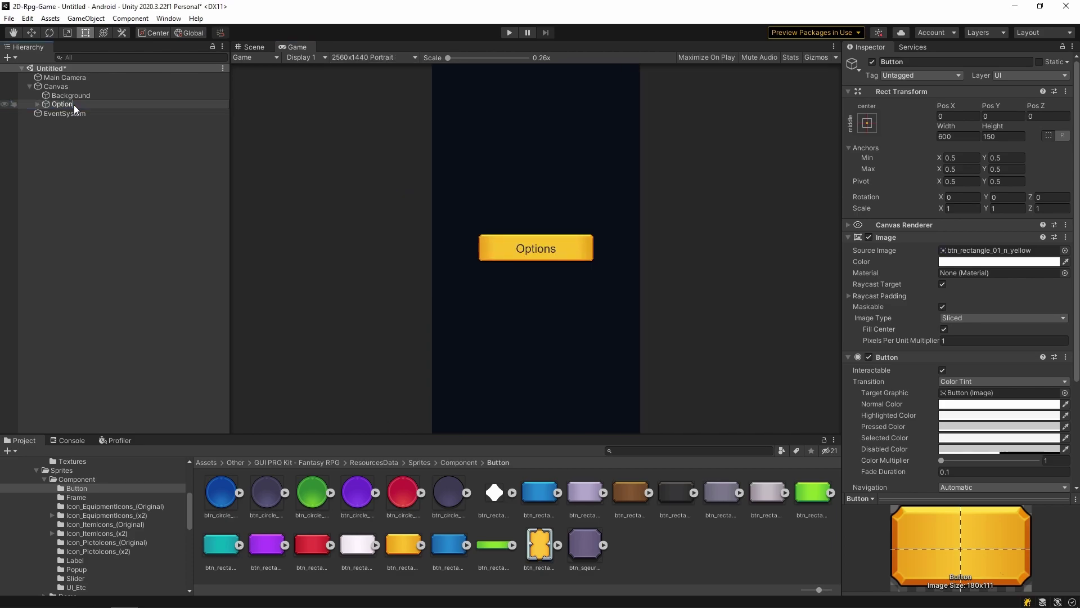
- Name the button Options, then duplicate it and rename the copy Start
{"action": "key", "text": "Return"}
{"action": "right_click", "coordinate": [55, 102]}
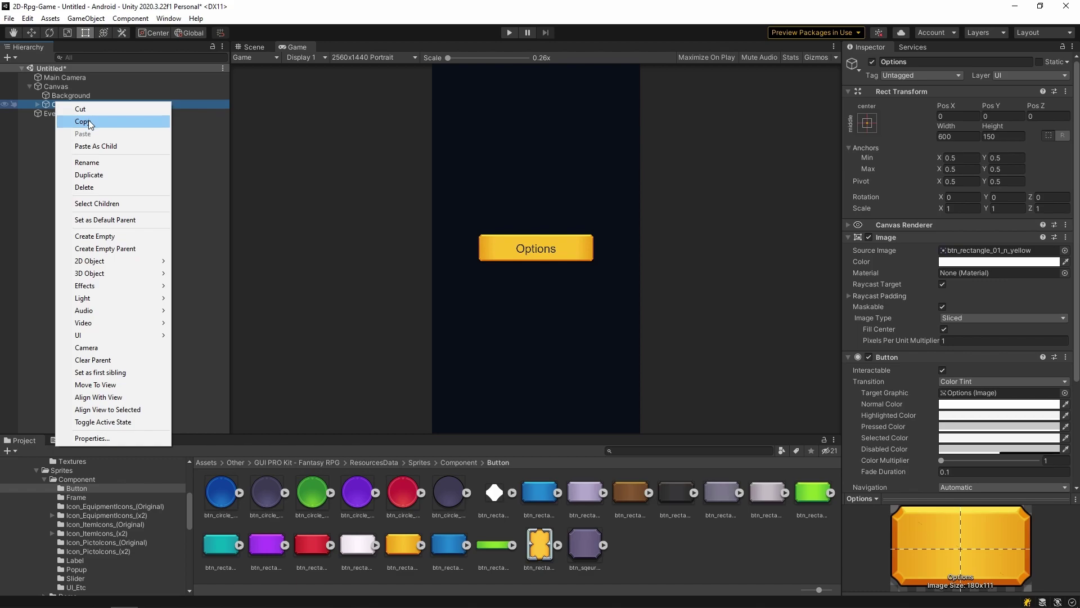
{"action": "left_click", "coordinate": [77, 121]}
{"action": "right_click", "coordinate": [68, 106]}
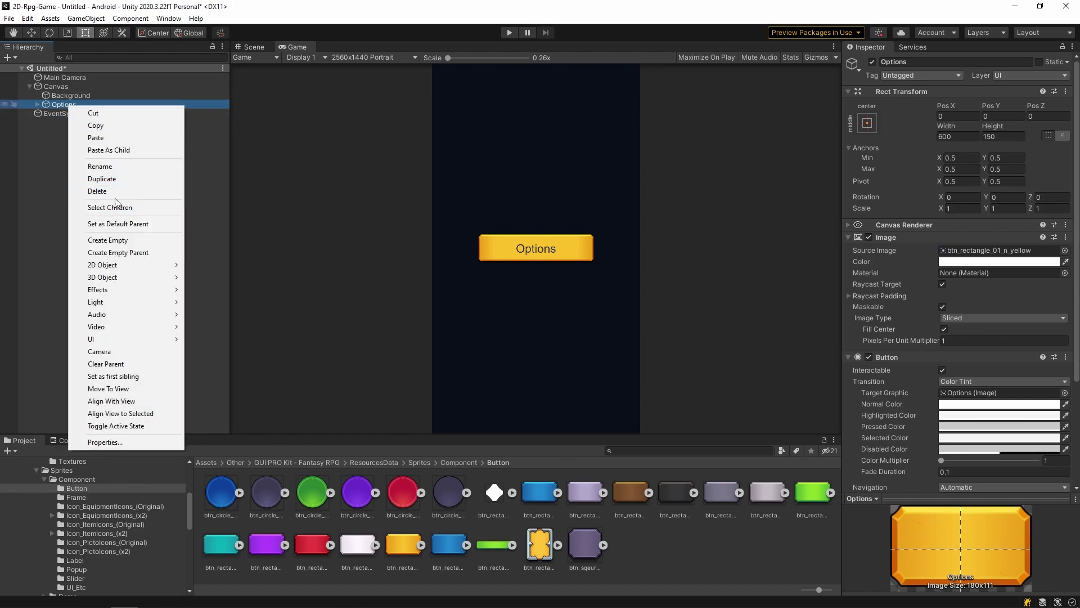
{"action": "left_click", "coordinate": [110, 152]}
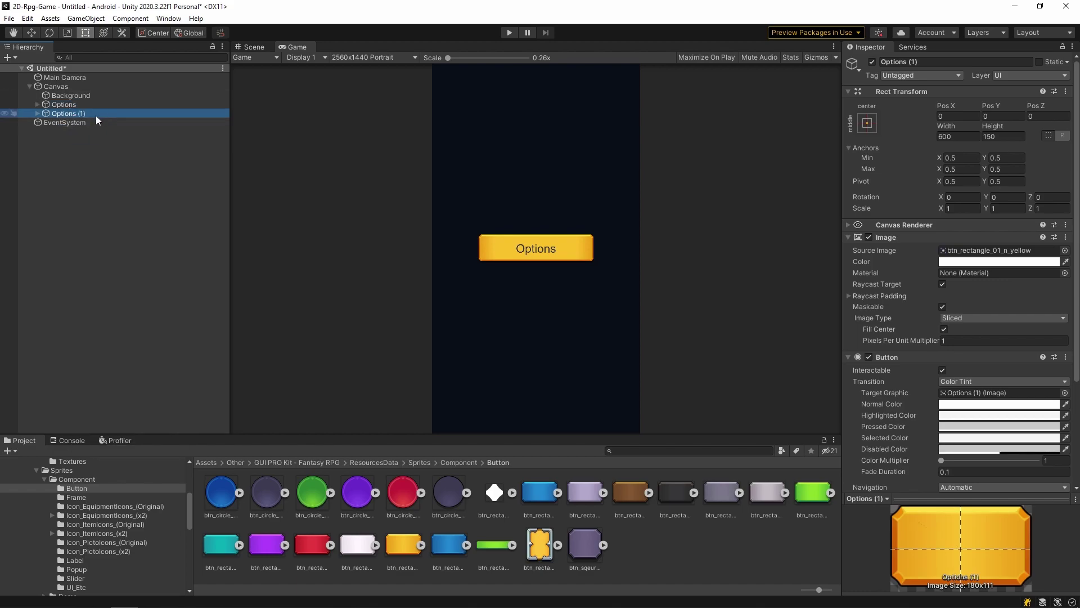
{"action": "key", "text": "F2"}
{"action": "type", "text": "Start"}
{"action": "key", "text": "Return"}
- Move Start to Pos Y 200, relabel it Start, and apply the mint sprite
{"action": "left_click", "coordinate": [1004, 117]}
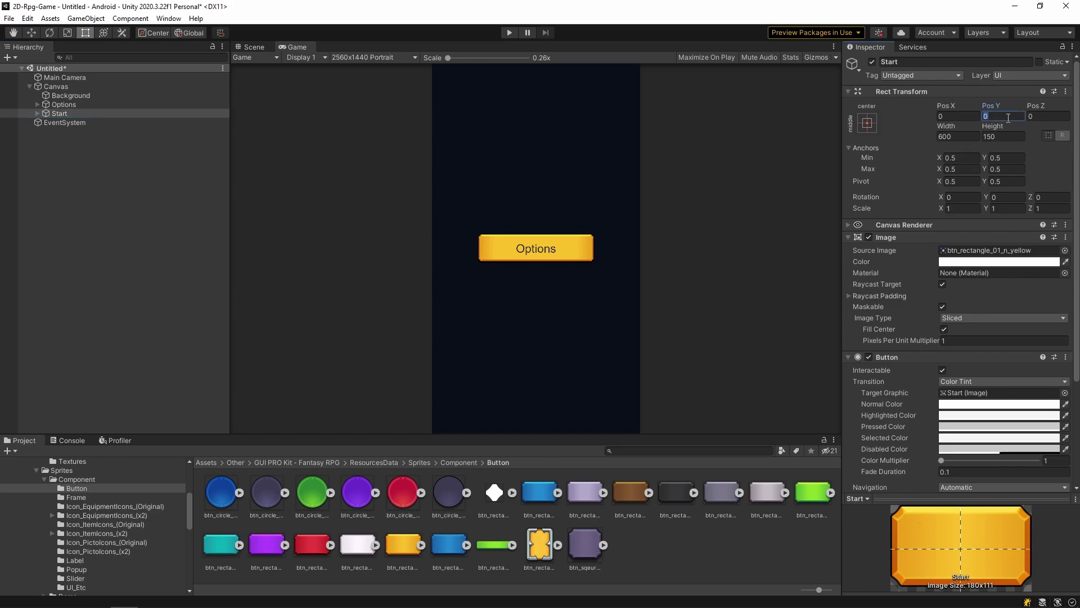
{"action": "type", "text": "200"}
{"action": "left_click", "coordinate": [38, 114]}
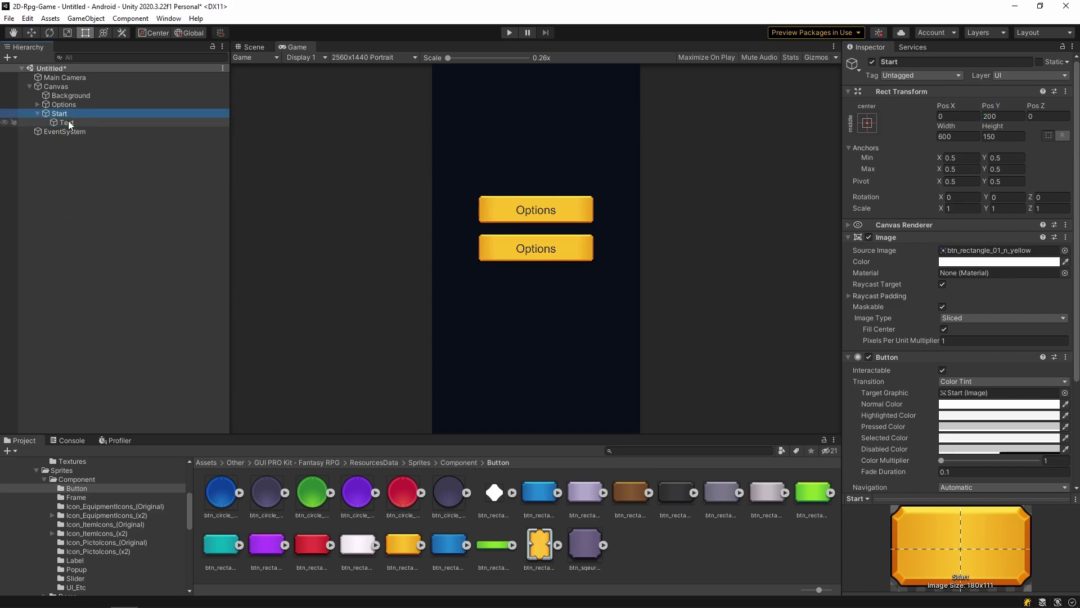
{"action": "left_click", "coordinate": [69, 123]}
{"action": "left_click", "coordinate": [922, 270]}
{"action": "key", "text": "ctrl+a"}
{"action": "type", "text": "St"}
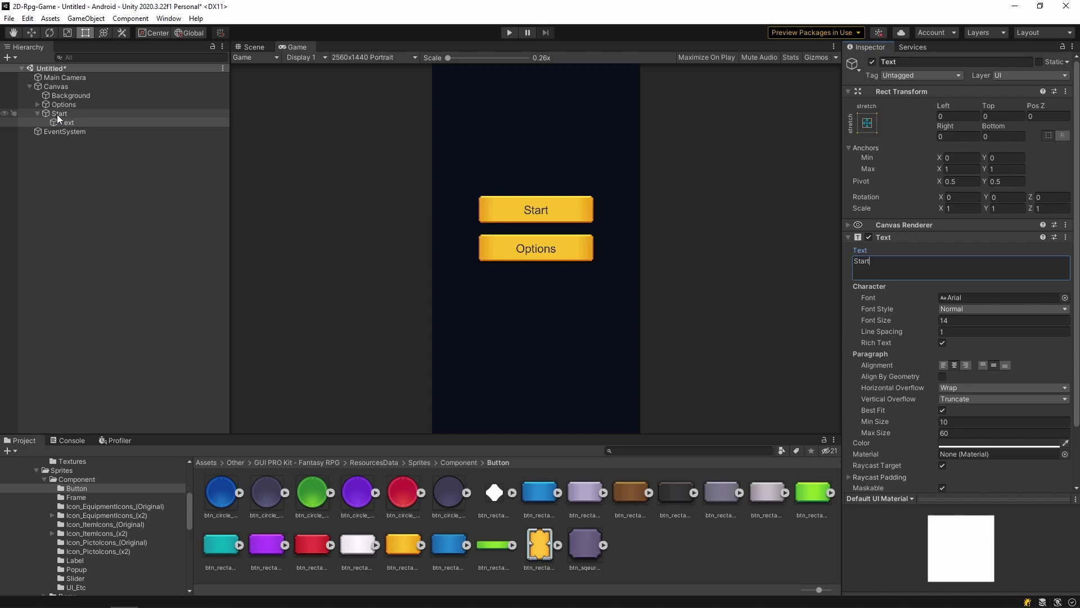
{"action": "left_click", "coordinate": [56, 114]}
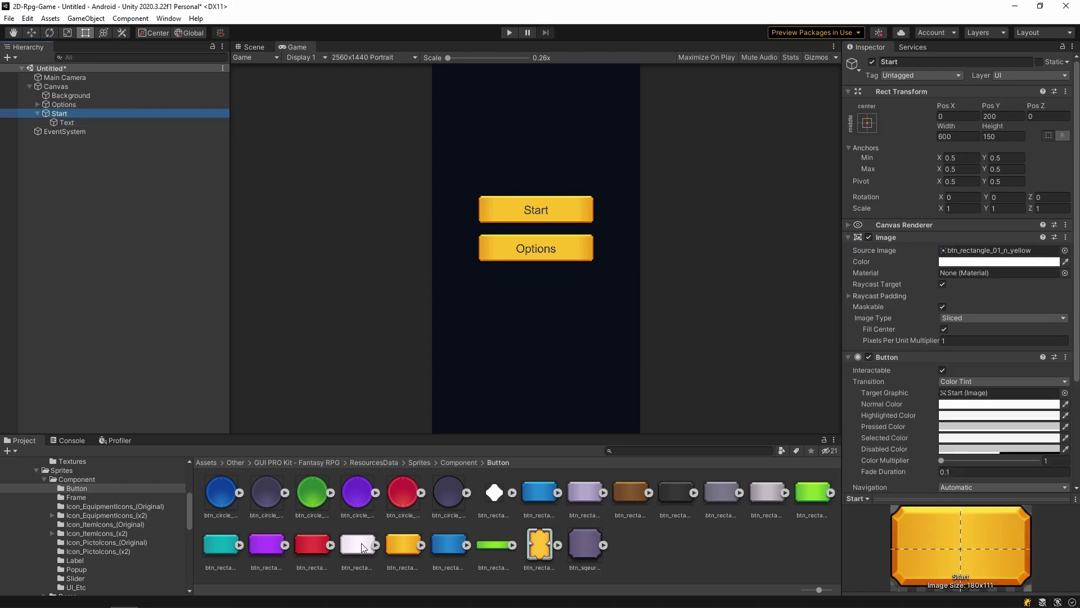
{"action": "left_click_drag", "start_coordinate": [228, 544], "coordinate": [1000, 249]}
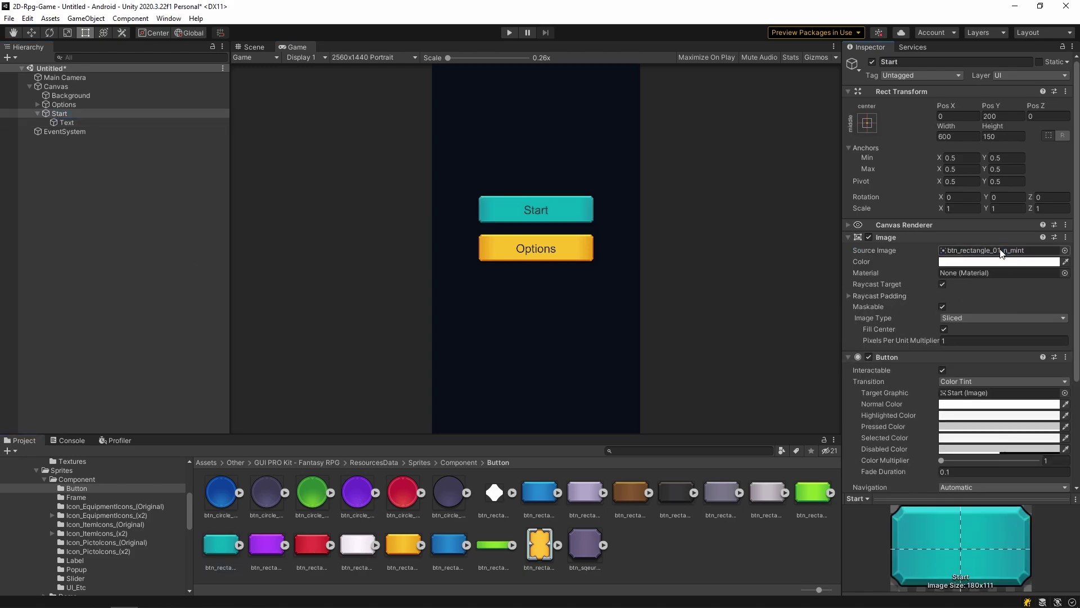
- Copy and paste the Options button and rename the copy Exit
{"action": "left_click", "coordinate": [70, 105]}
{"action": "right_click", "coordinate": [70, 105]}
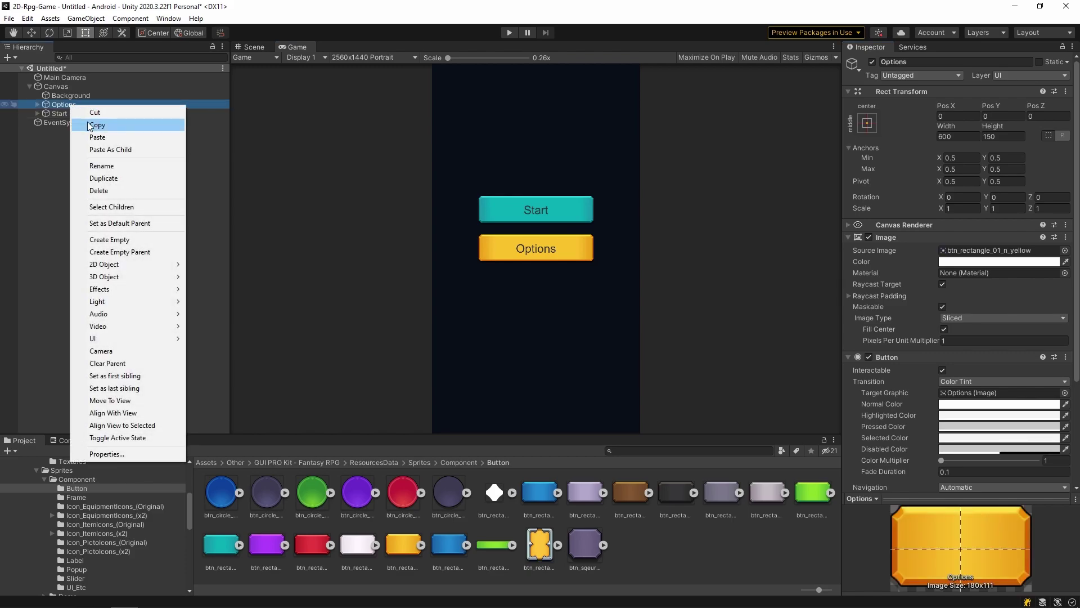
{"action": "left_click", "coordinate": [89, 125]}
{"action": "right_click", "coordinate": [78, 106]}
{"action": "left_click", "coordinate": [98, 138]}
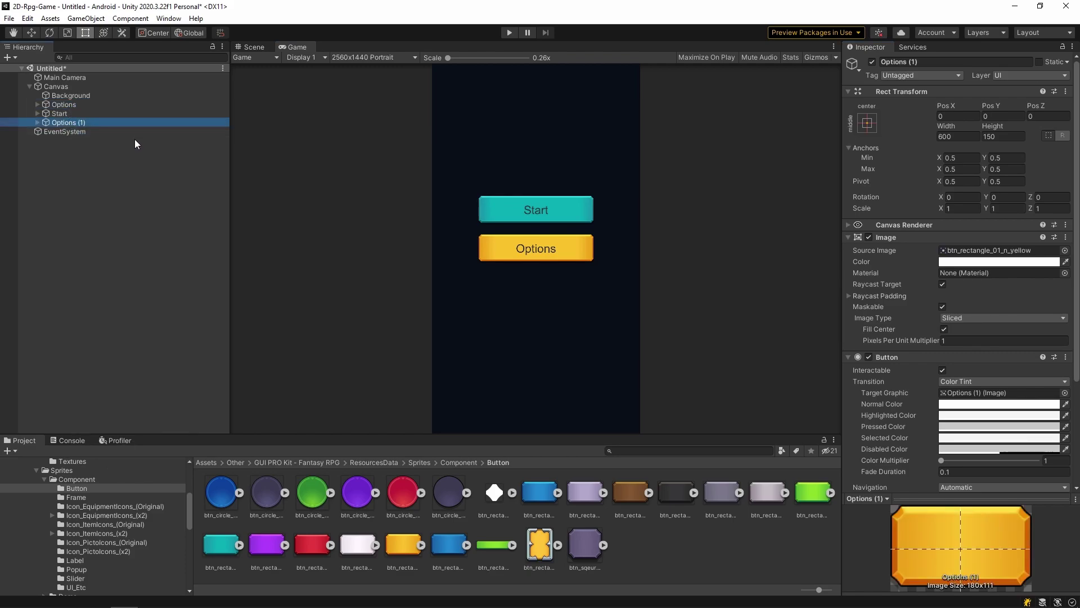
{"action": "key", "text": "F2"}
{"action": "type", "text": "Exit"}
{"action": "key", "text": "Return"}
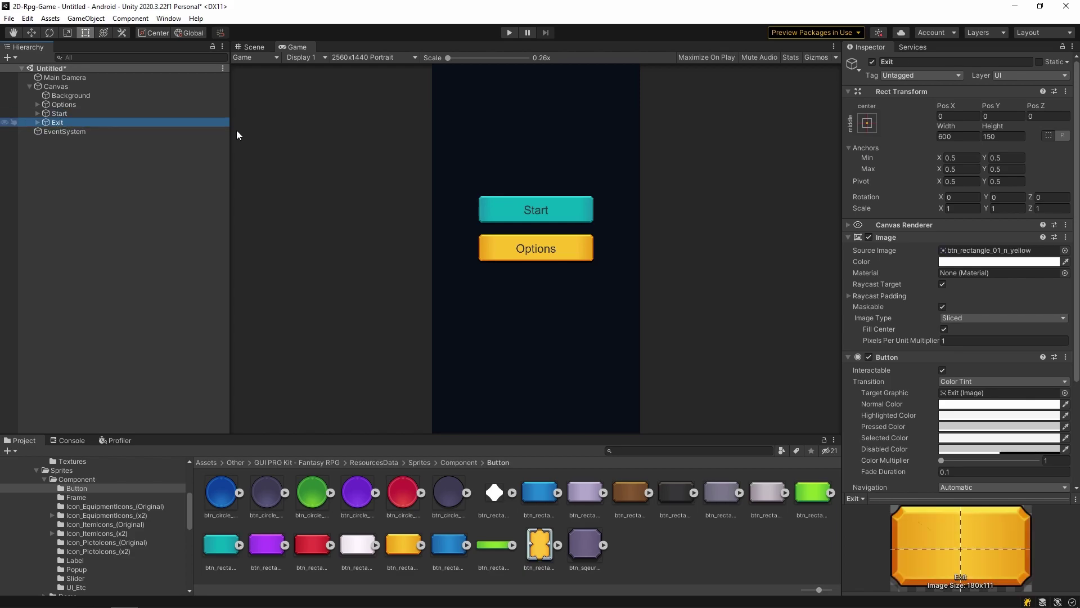
- Set Exit to Pos Y -200, apply the red sprite, and label it Exit
{"action": "left_click", "coordinate": [1004, 116]}
{"action": "type", "text": "-200"}
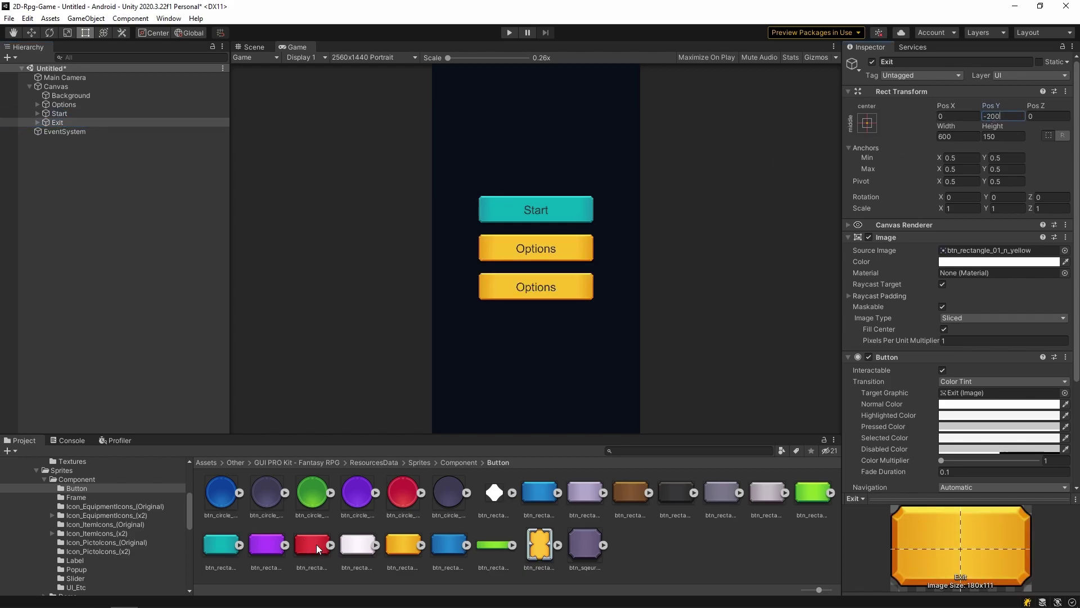
{"action": "left_click_drag", "start_coordinate": [316, 545], "coordinate": [1000, 251]}
{"action": "left_click", "coordinate": [37, 121]}
{"action": "left_click", "coordinate": [66, 131]}
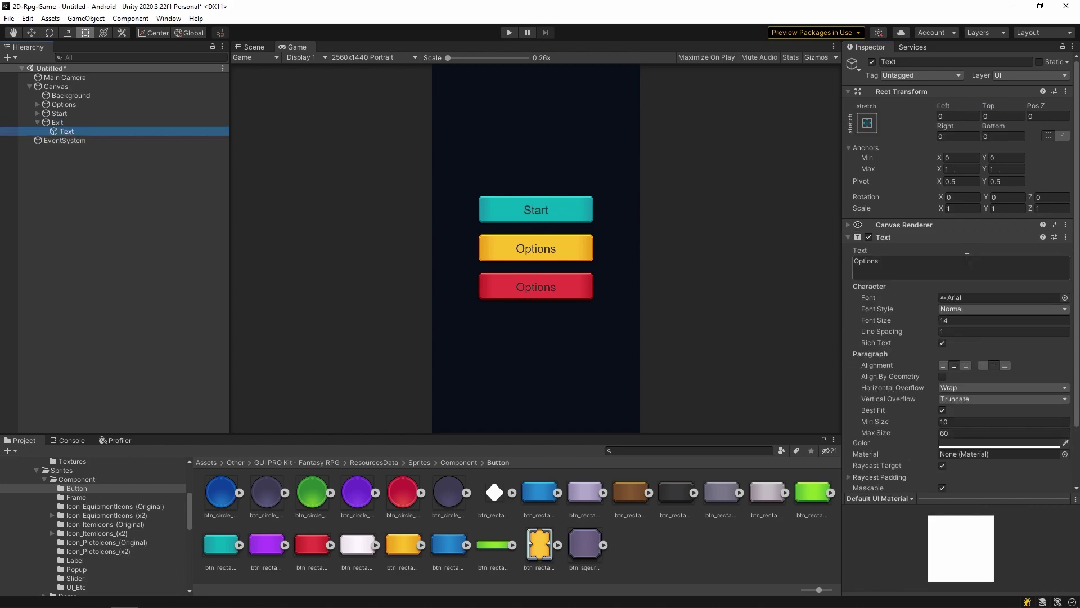
{"action": "left_click", "coordinate": [967, 258]}
{"action": "type", "text": "Exit"}
- Preview the menu at 2160x1080 and 2560x1440 portrait, then clear the selection
{"action": "left_click", "coordinate": [371, 58]}
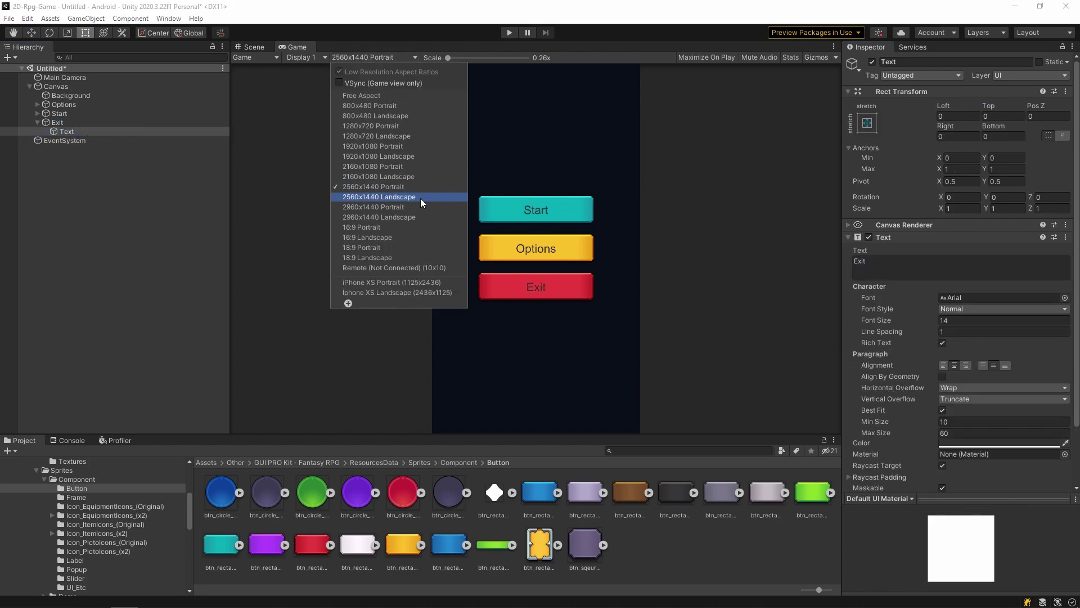
{"action": "left_click", "coordinate": [409, 206]}
{"action": "left_click", "coordinate": [387, 58]}
{"action": "left_click", "coordinate": [399, 168]}
{"action": "left_click", "coordinate": [371, 57]}
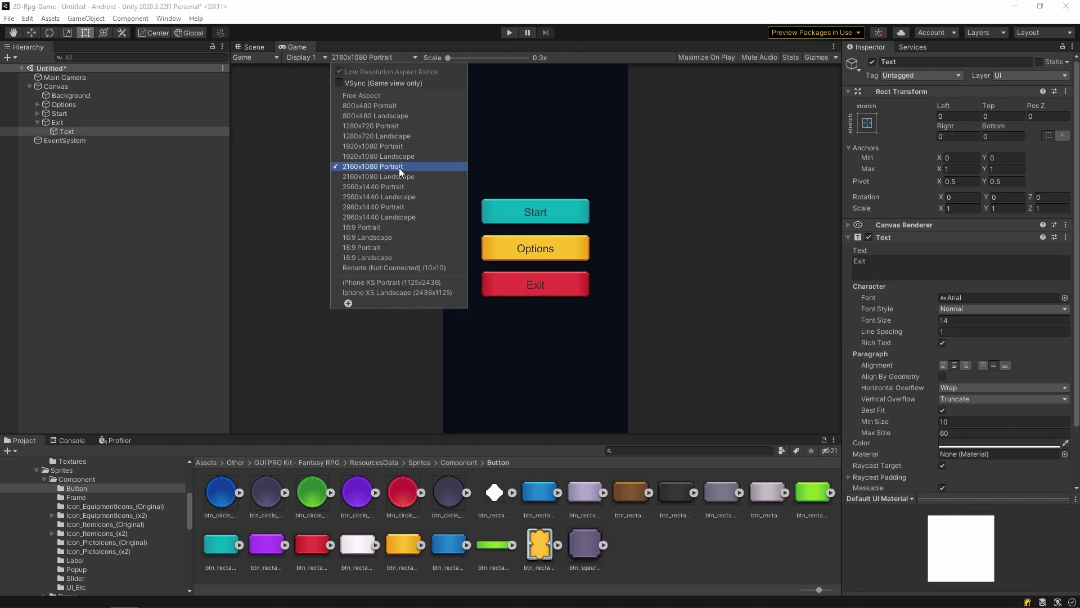
{"action": "left_click", "coordinate": [380, 186]}
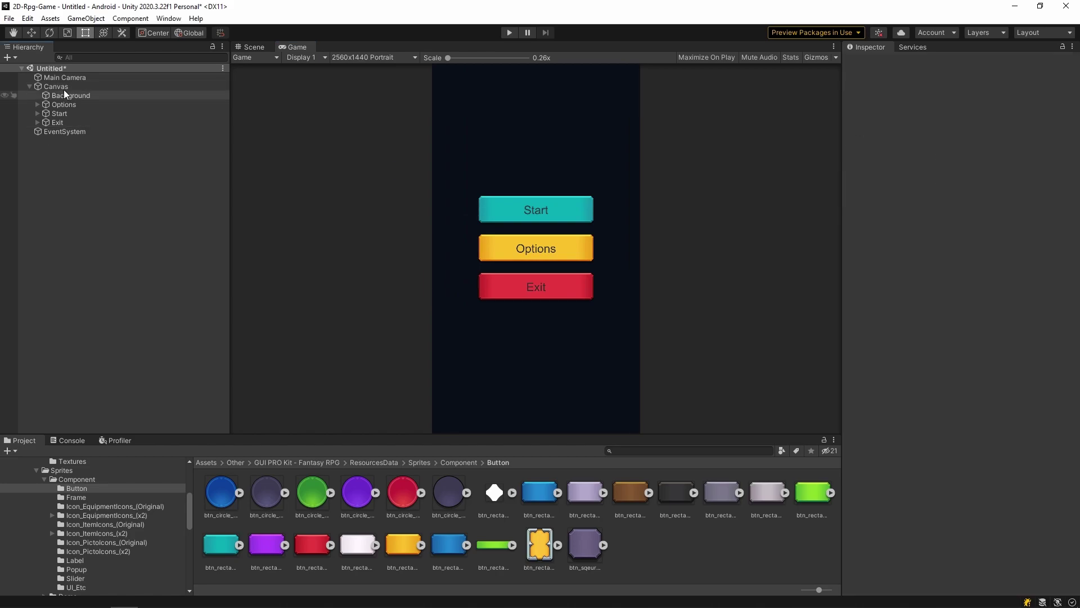
{"action": "right_click", "coordinate": [64, 89]}
{"action": "mouse_move", "coordinate": [118, 318]}
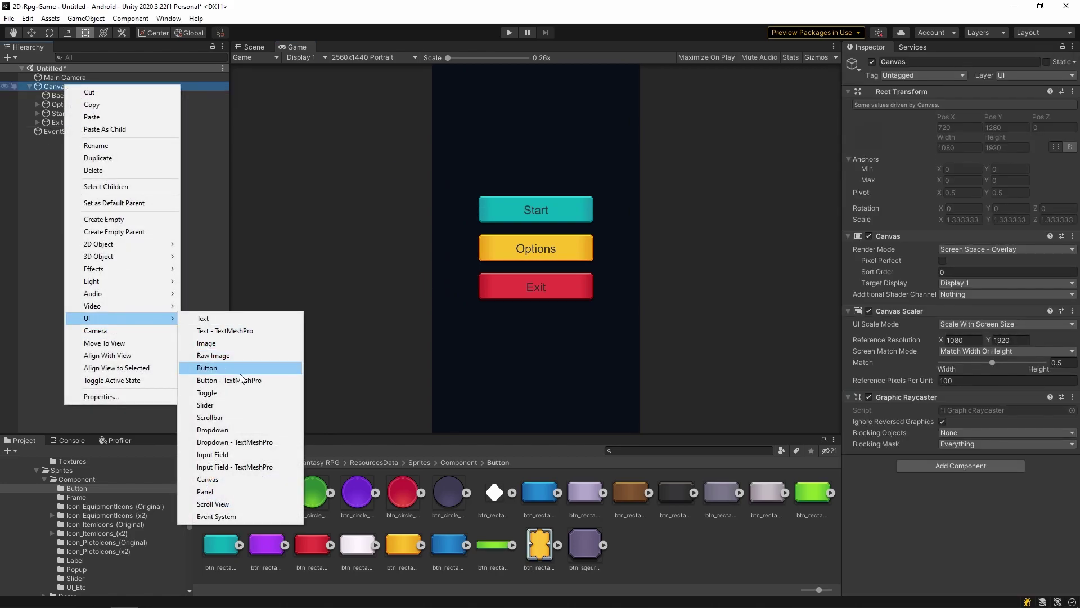
- Add a button named Info with height 160, anchored top-center at Pos Y -200
{"action": "left_click", "coordinate": [207, 368]}
{"action": "type", "text": "Info"}
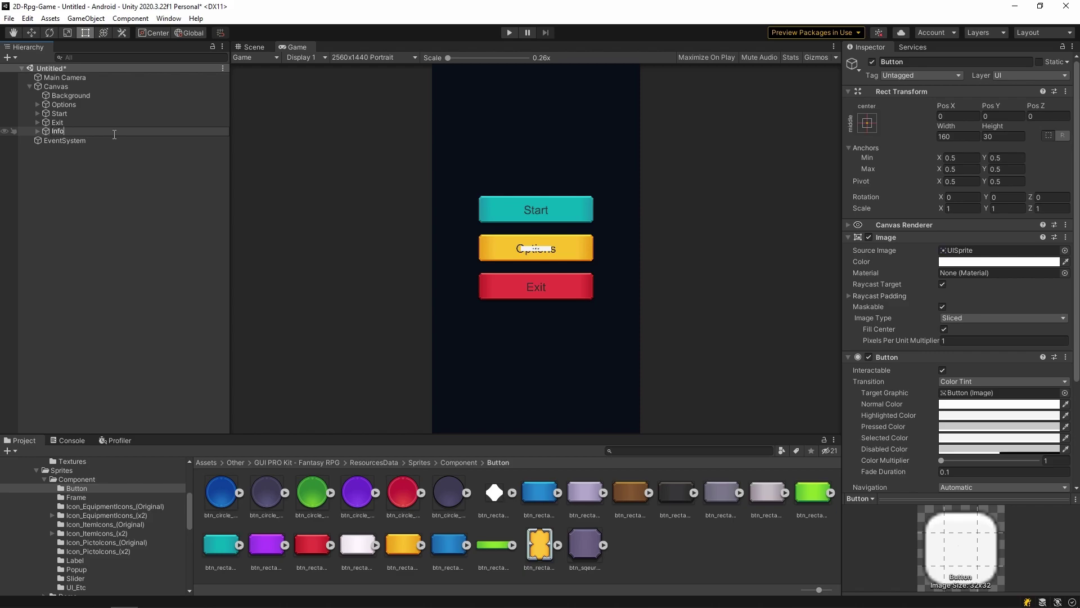
{"action": "key", "text": "Return"}
{"action": "left_click", "coordinate": [1000, 137]}
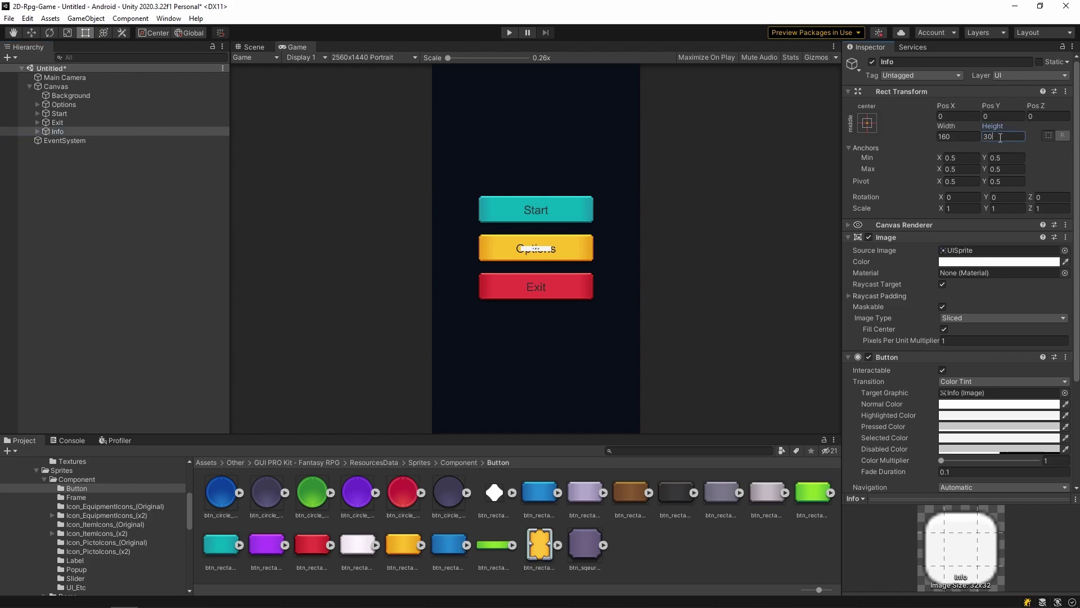
{"action": "type", "text": "1060"}
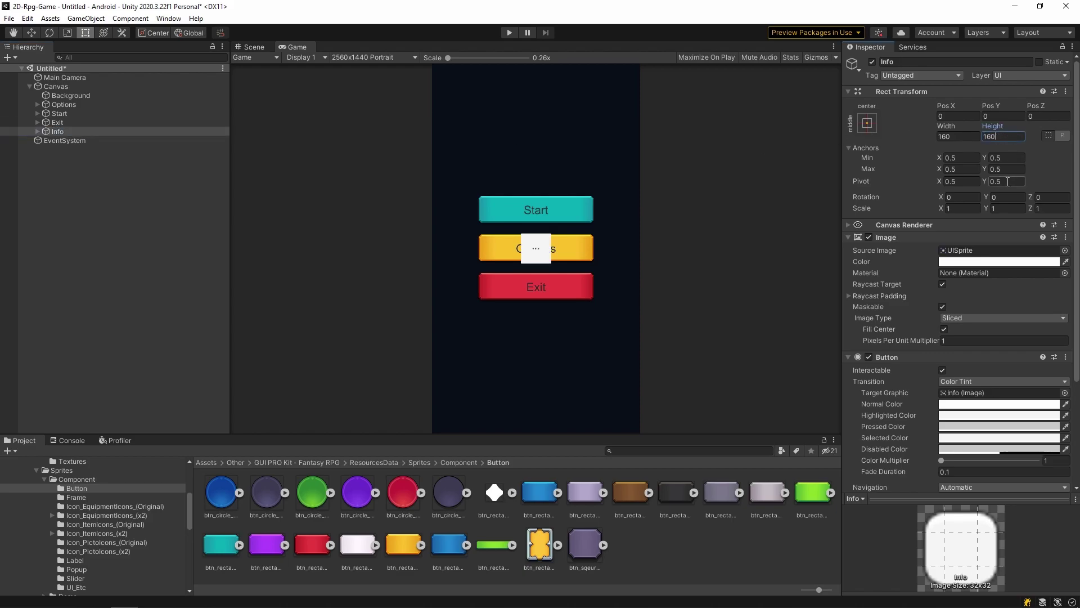
{"action": "left_click", "coordinate": [866, 126]}
{"action": "left_click", "coordinate": [932, 208]}
{"action": "left_click", "coordinate": [1009, 116]}
{"action": "key", "text": "BackSpace"}
{"action": "type", "text": "00"}
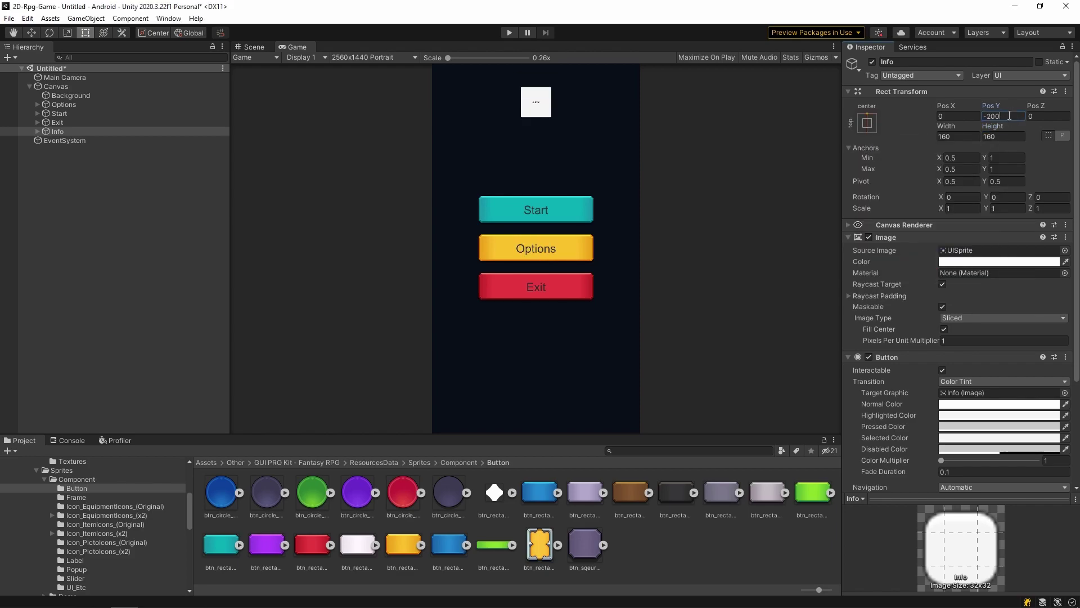
{"action": "left_click", "coordinate": [42, 131]}
{"action": "left_click", "coordinate": [86, 140]}
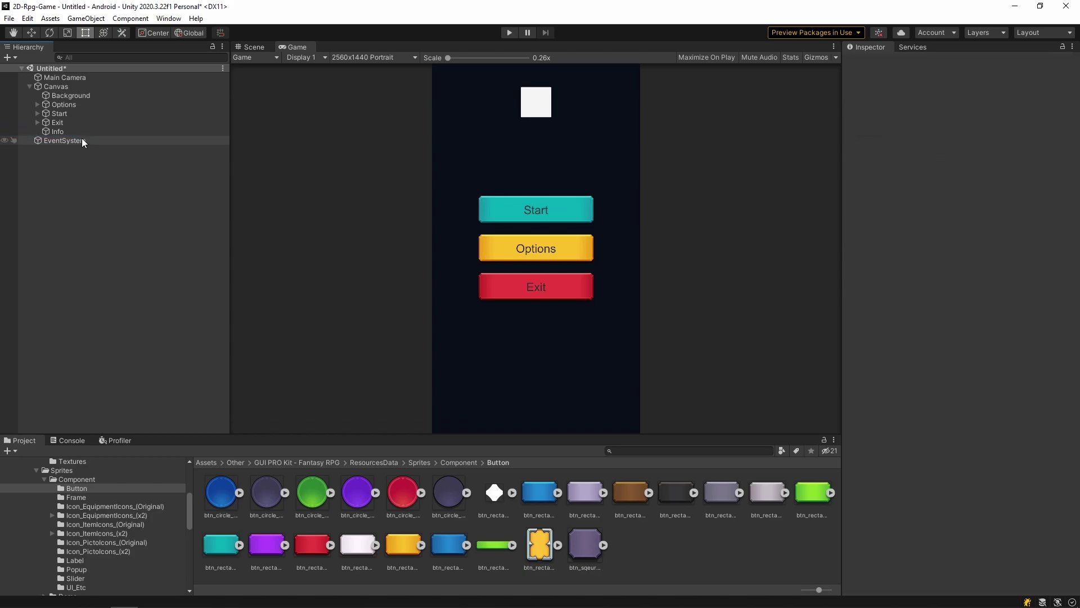
- Give Info the brown sprite and a 40x80 child image showing btn_icon_info
{"action": "left_click", "coordinate": [84, 132]}
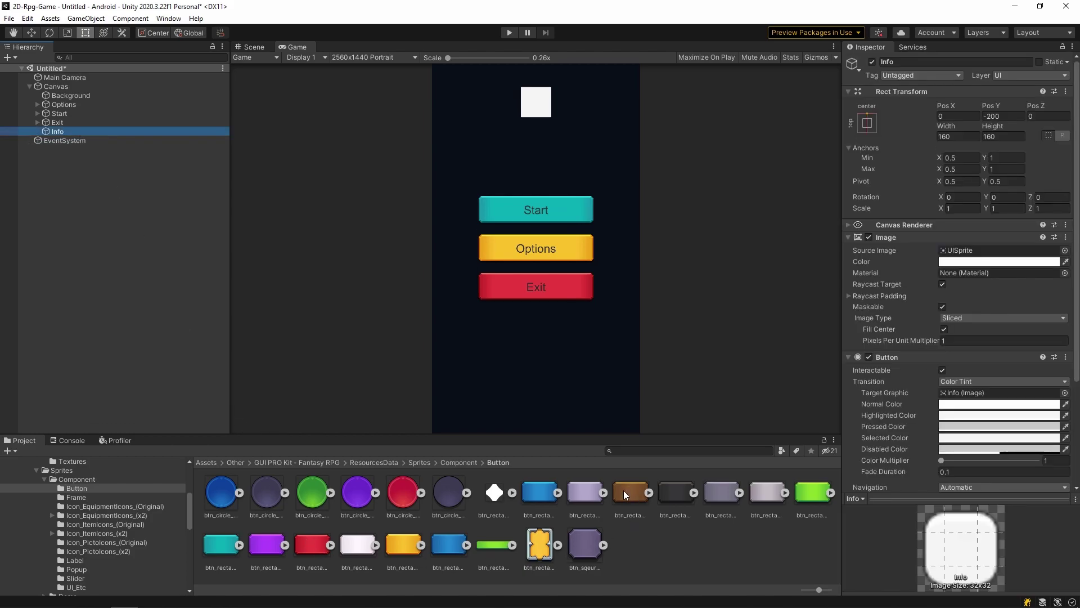
{"action": "left_click_drag", "start_coordinate": [624, 490], "coordinate": [1000, 250]}
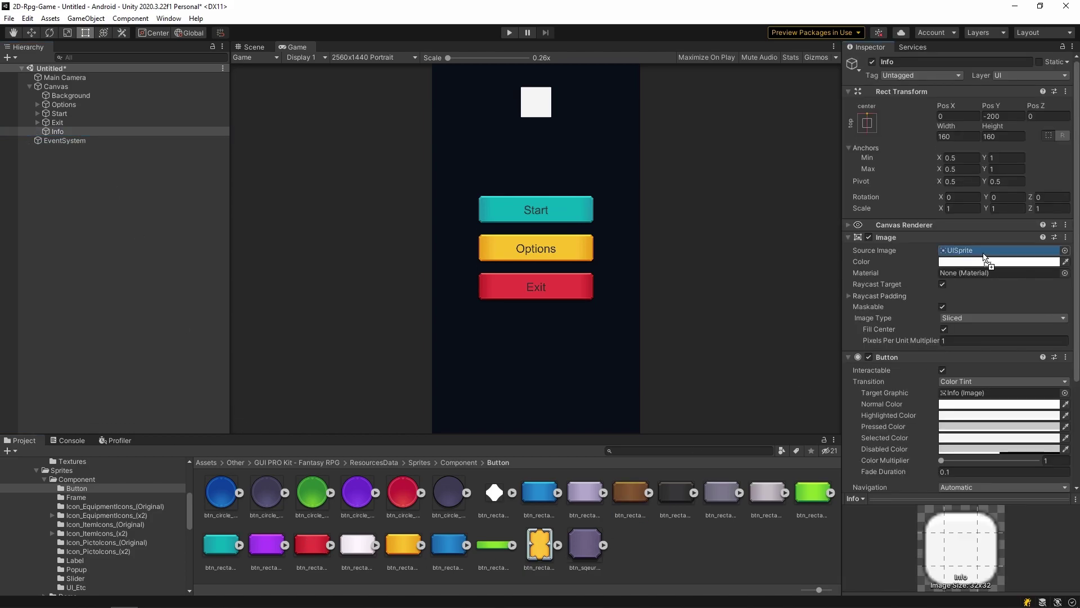
{"action": "right_click", "coordinate": [63, 131]}
{"action": "left_click", "coordinate": [254, 383]}
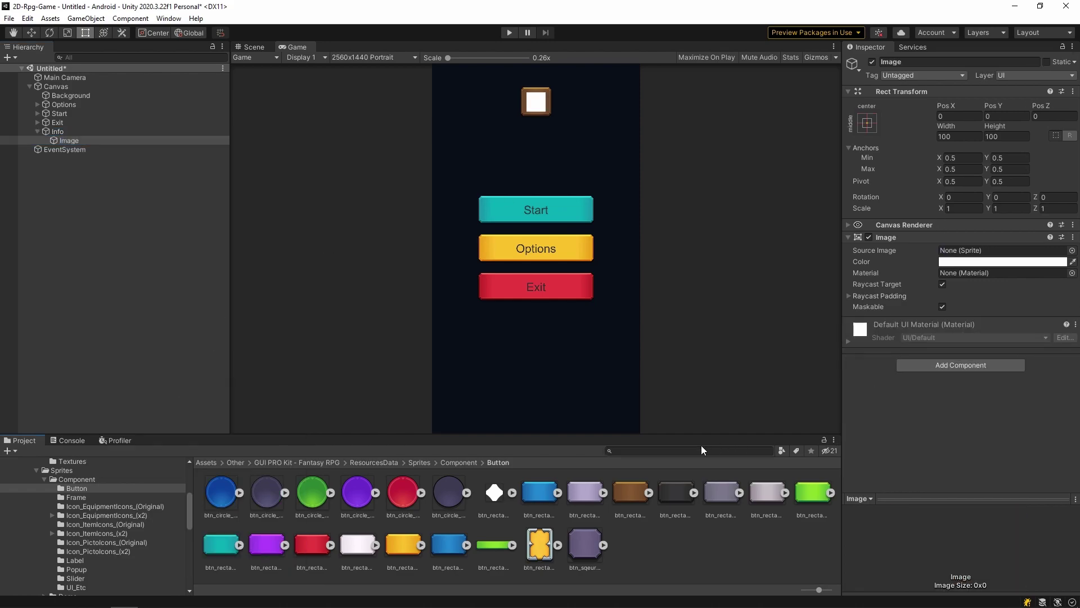
{"action": "type", "text": "info"}
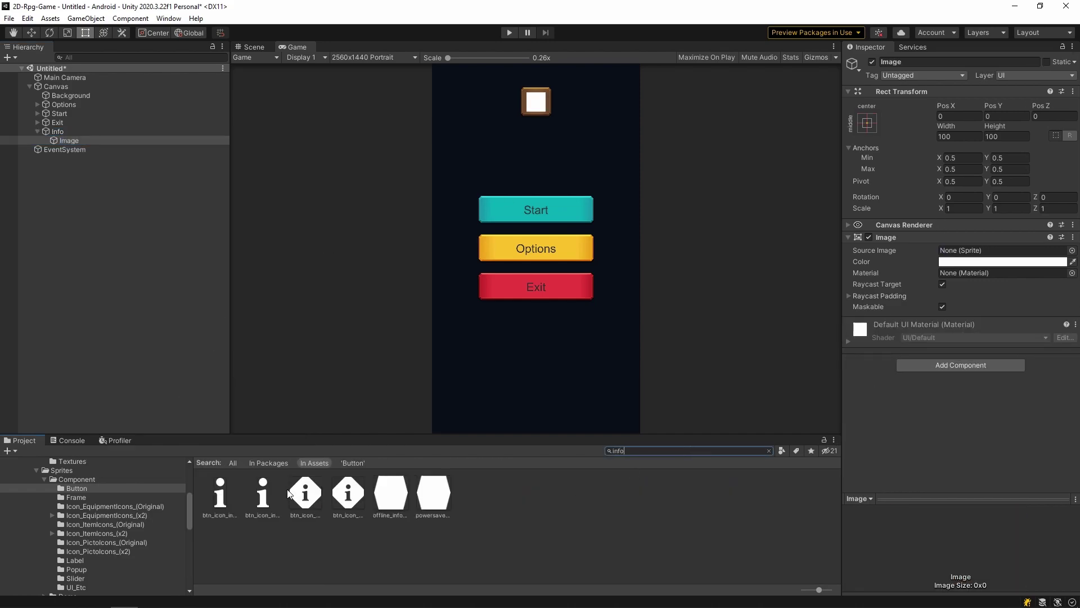
{"action": "left_click_drag", "start_coordinate": [219, 494], "coordinate": [1001, 250]}
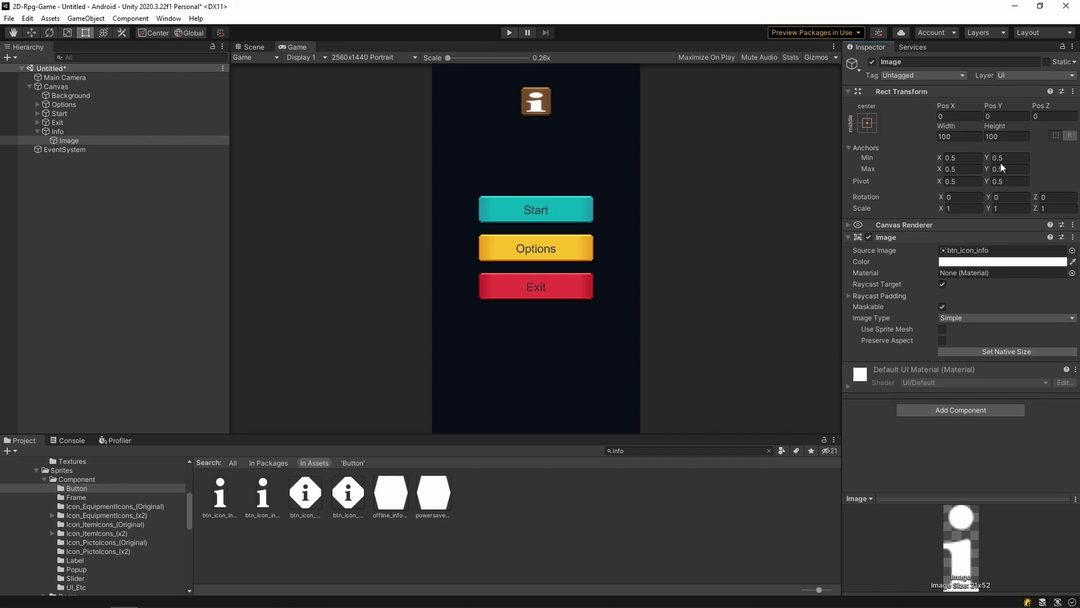
{"action": "left_click", "coordinate": [1002, 135]}
{"action": "type", "text": "40"}
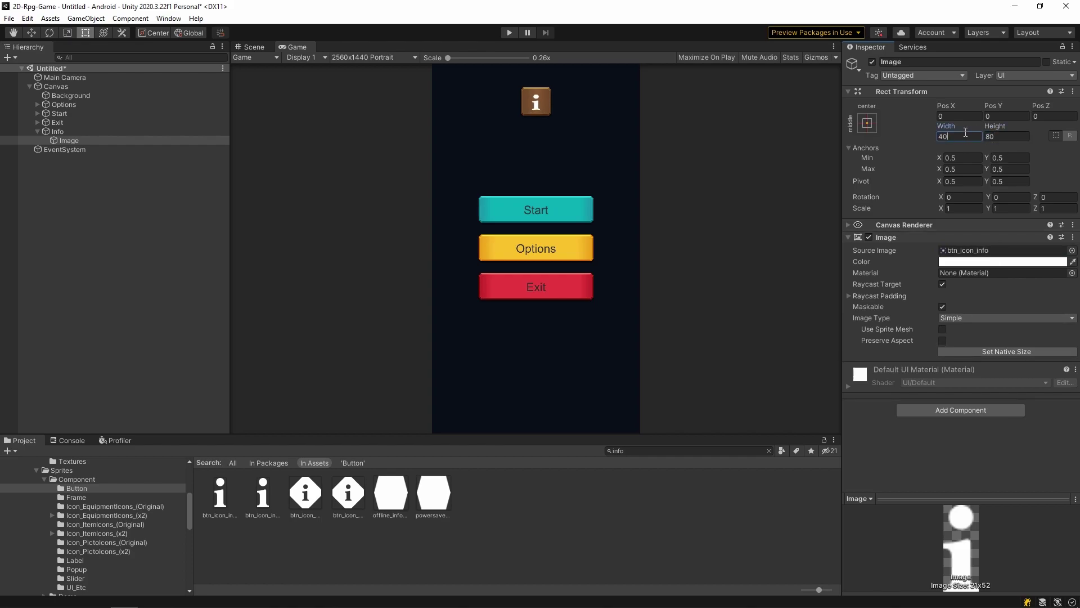
{"action": "left_click", "coordinate": [36, 131]}
{"action": "left_click", "coordinate": [69, 131]}
- Paste a copy of Info named Leaderboard, anchored top-right at Pos X -200
{"action": "right_click", "coordinate": [62, 129]}
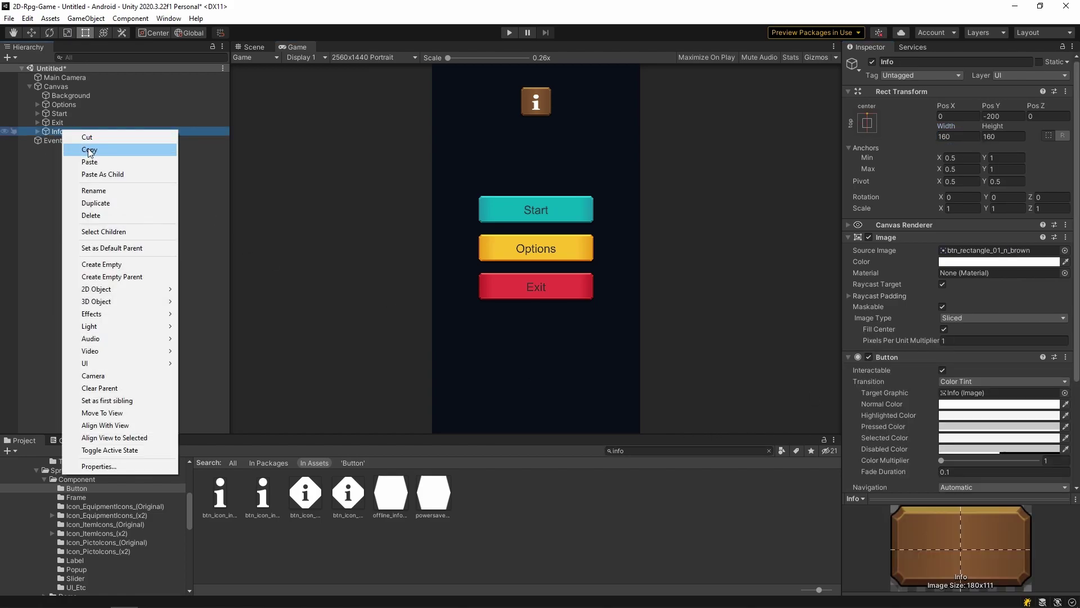
{"action": "left_click", "coordinate": [106, 169]}
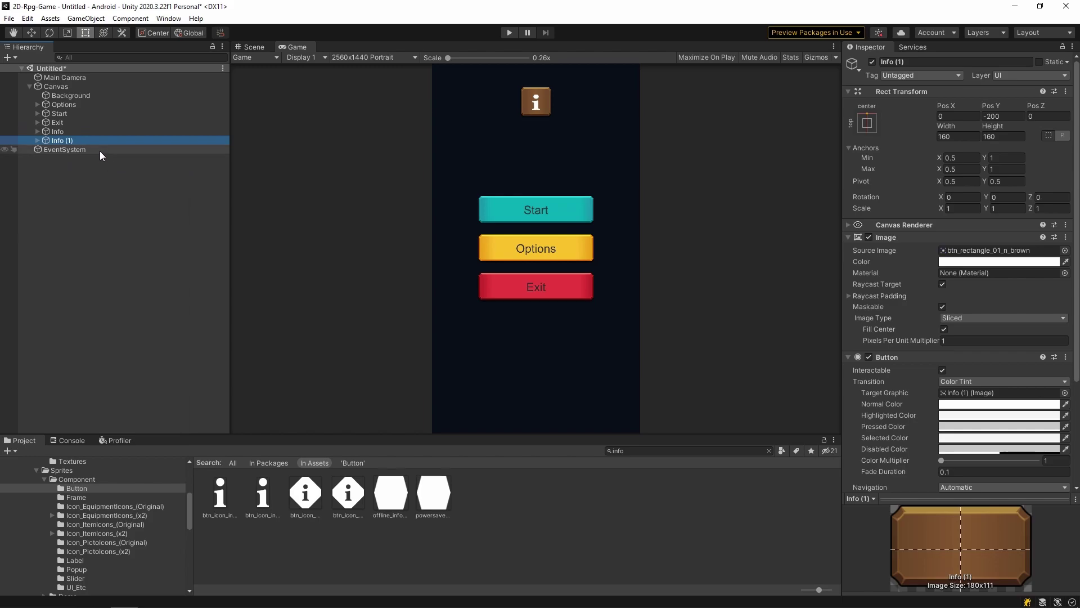
{"action": "key", "text": "F2"}
{"action": "type", "text": "Leaderboard"}
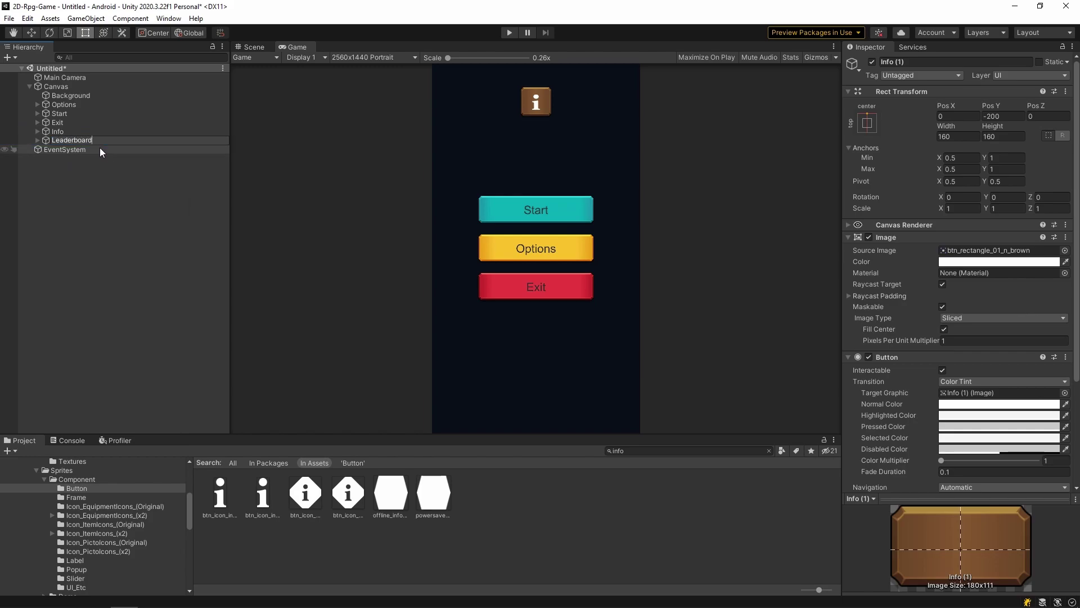
{"action": "key", "text": "Return"}
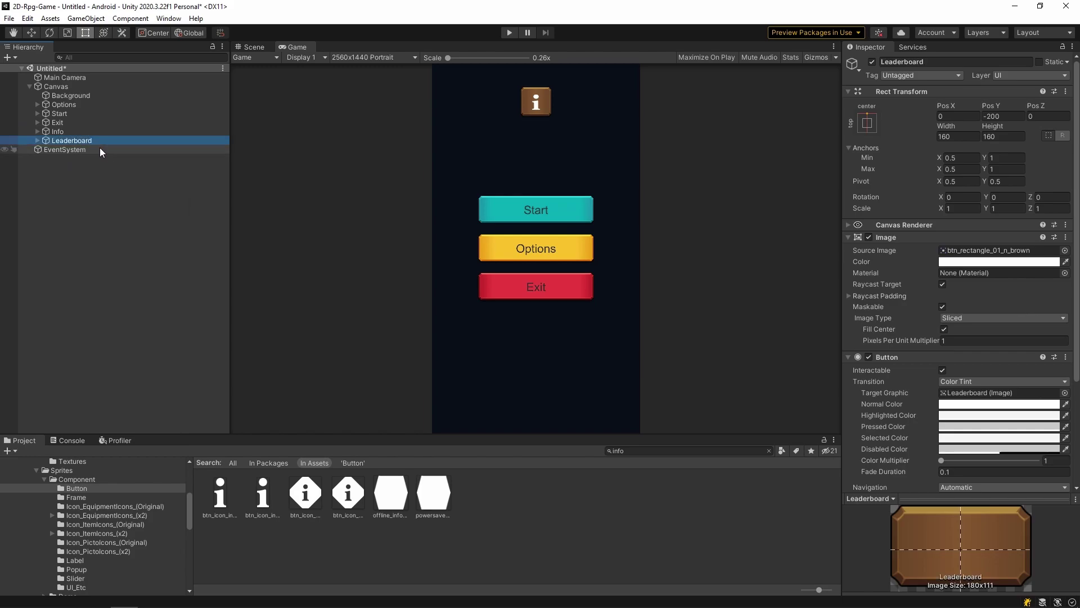
{"action": "left_click", "coordinate": [867, 123]}
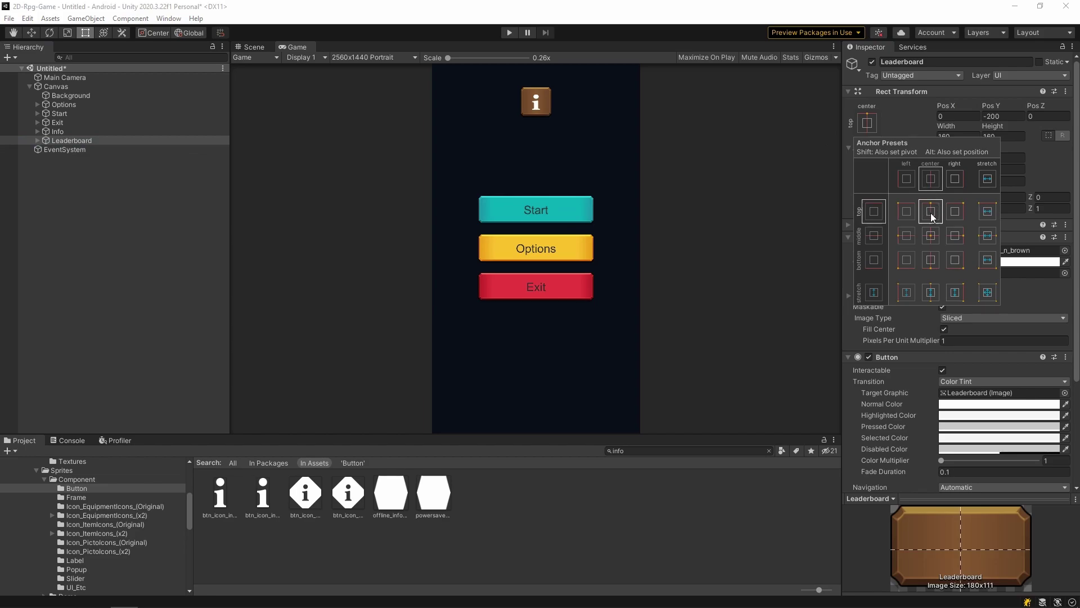
{"action": "left_click", "coordinate": [956, 212]}
{"action": "left_click", "coordinate": [963, 113]}
{"action": "type", "text": "-1"}
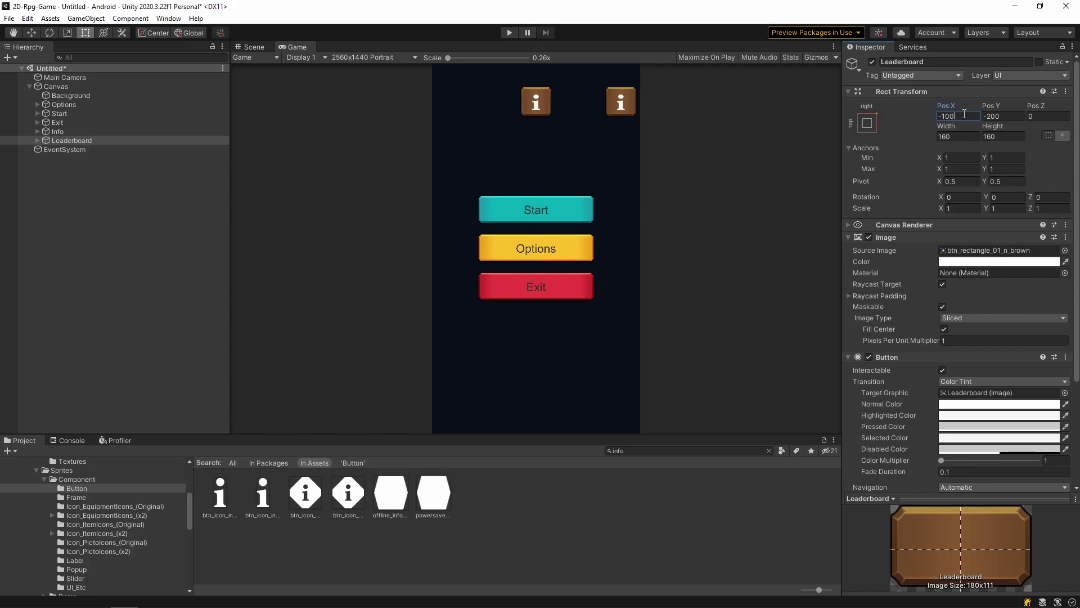
{"action": "type", "text": "00"}
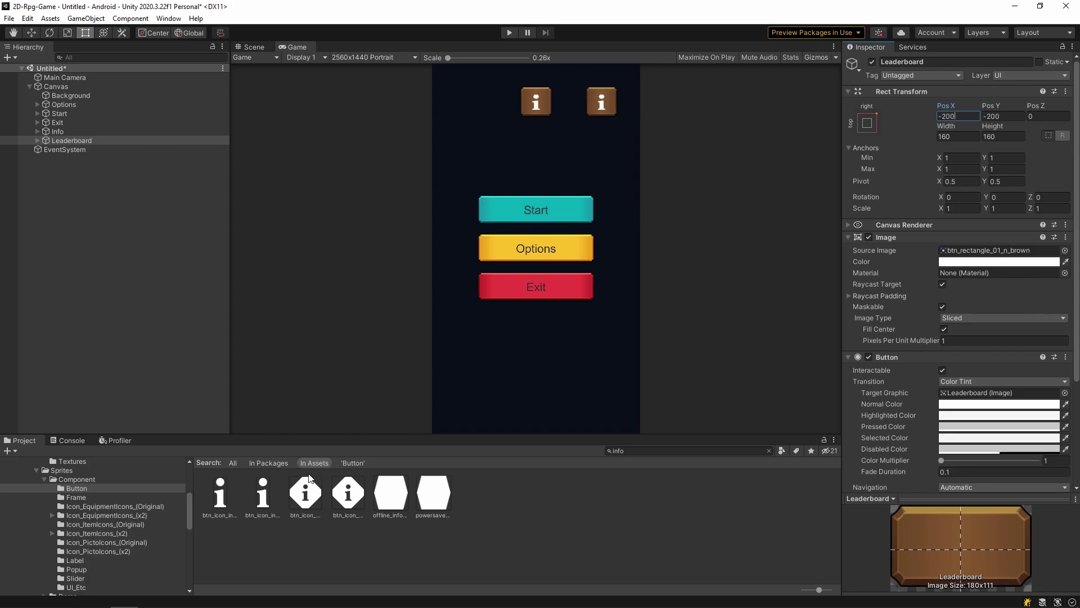
- Put the leaderboard icon on Leaderboard's child image and adjust its width
{"action": "left_click", "coordinate": [684, 450]}
{"action": "type", "text": "leade"}
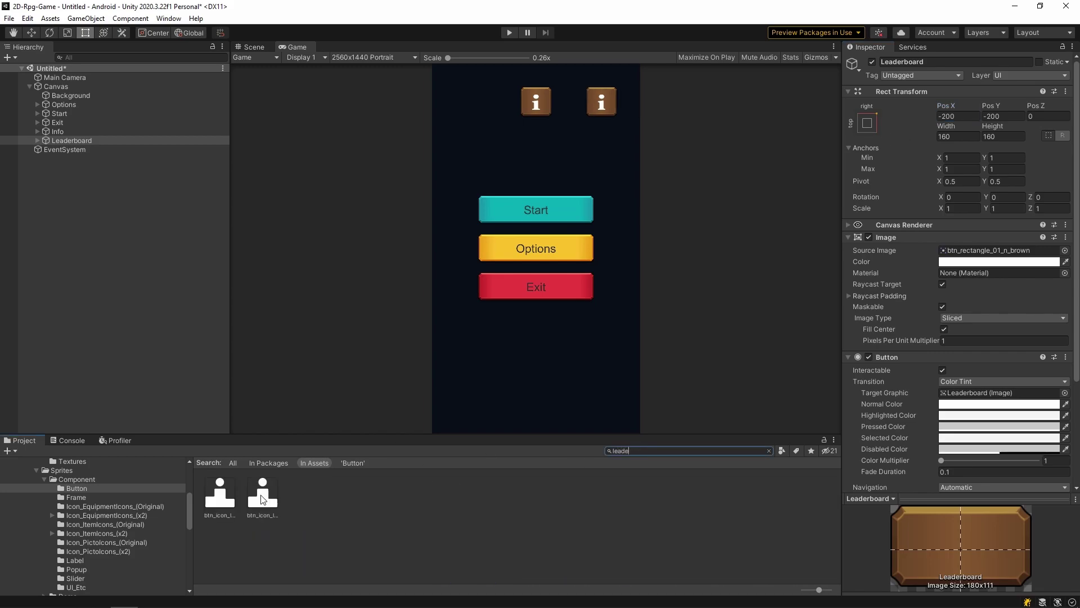
{"action": "left_click", "coordinate": [38, 141]}
{"action": "left_click", "coordinate": [69, 150]}
{"action": "left_click_drag", "start_coordinate": [262, 494], "coordinate": [1027, 250]}
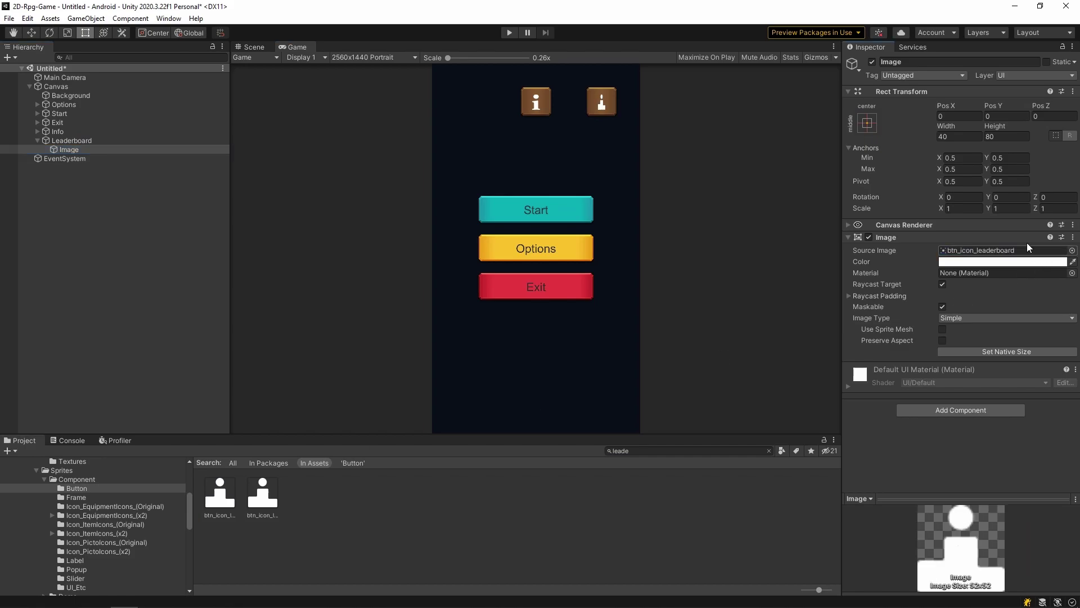
{"action": "left_click", "coordinate": [960, 137]}
{"action": "type", "text": "80"}
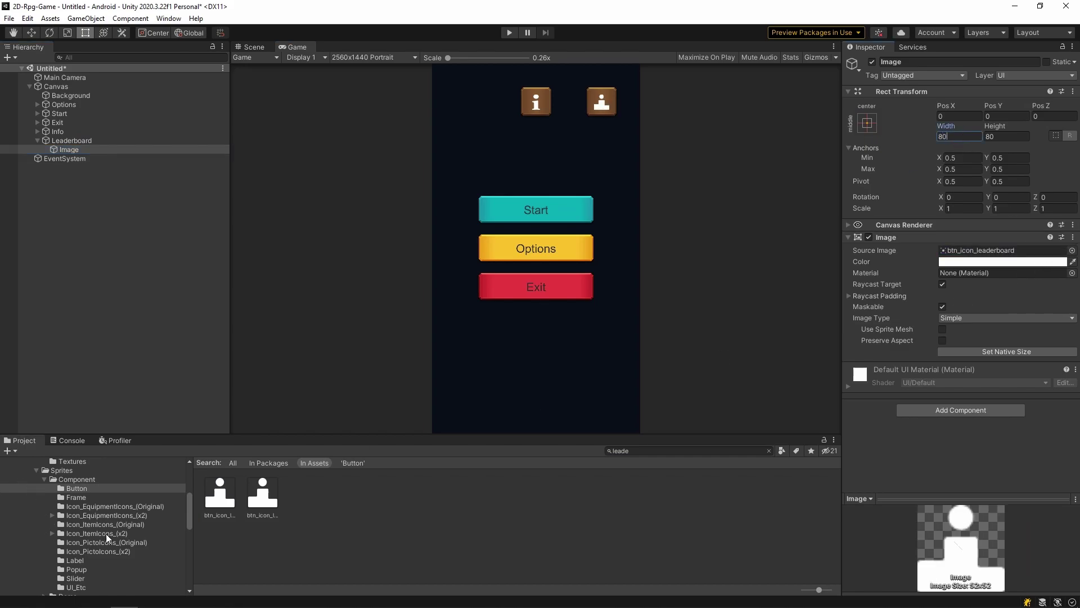
- Give the Leaderboard button the green rectangle background sprite
{"action": "left_click", "coordinate": [76, 488]}
{"action": "left_click", "coordinate": [72, 140]}
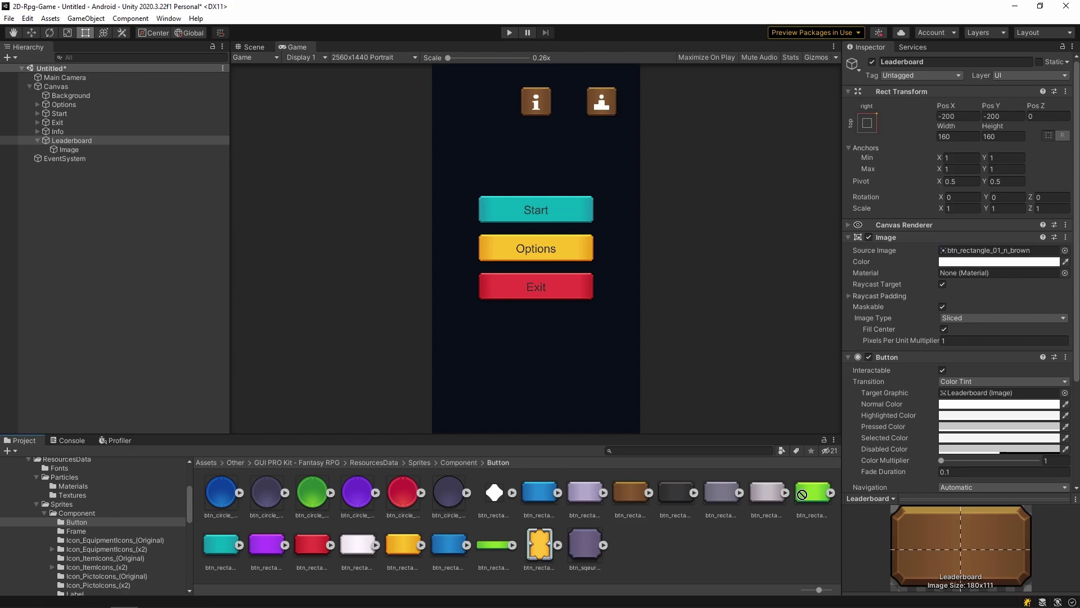
{"action": "left_click_drag", "start_coordinate": [812, 492], "coordinate": [999, 251]}
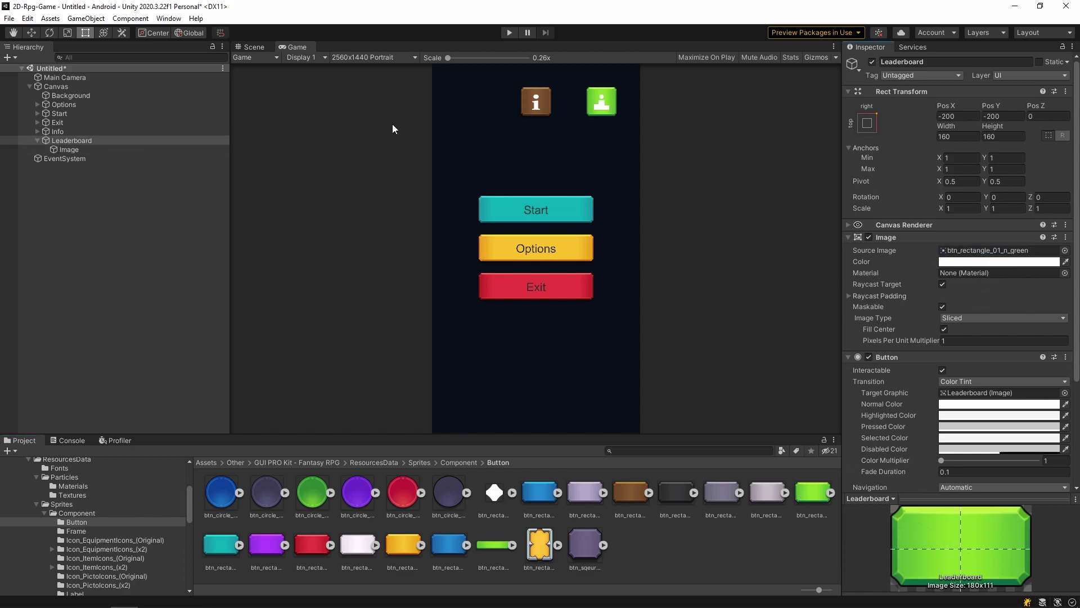
- Preview the menu at 2160x1080 and 2960x1440 portrait
{"action": "left_click", "coordinate": [400, 58]}
{"action": "left_click", "coordinate": [392, 169]}
{"action": "left_click", "coordinate": [418, 59]}
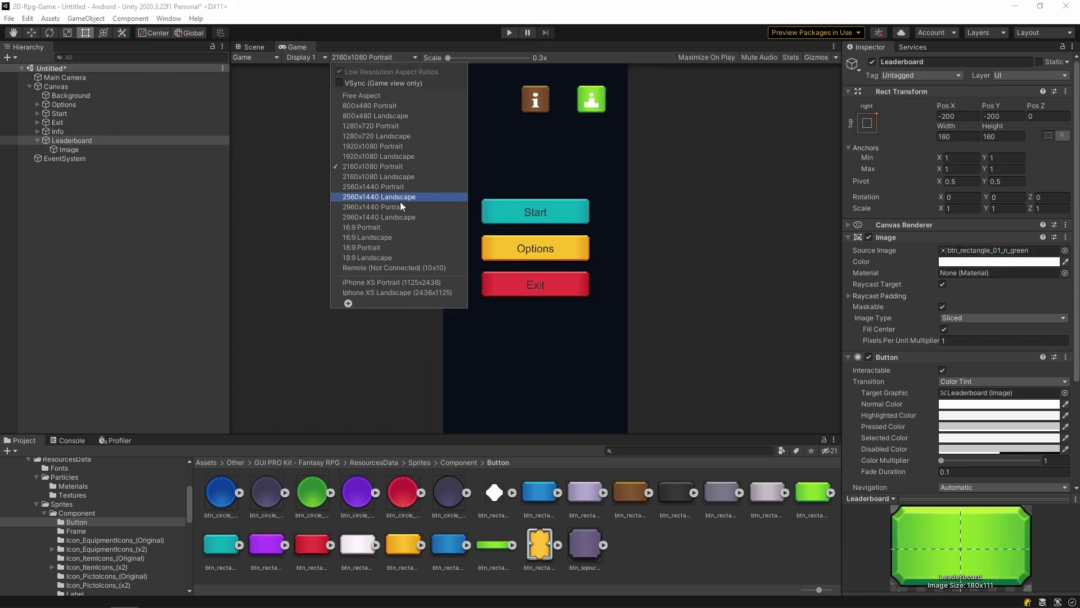
{"action": "left_click", "coordinate": [389, 255]}
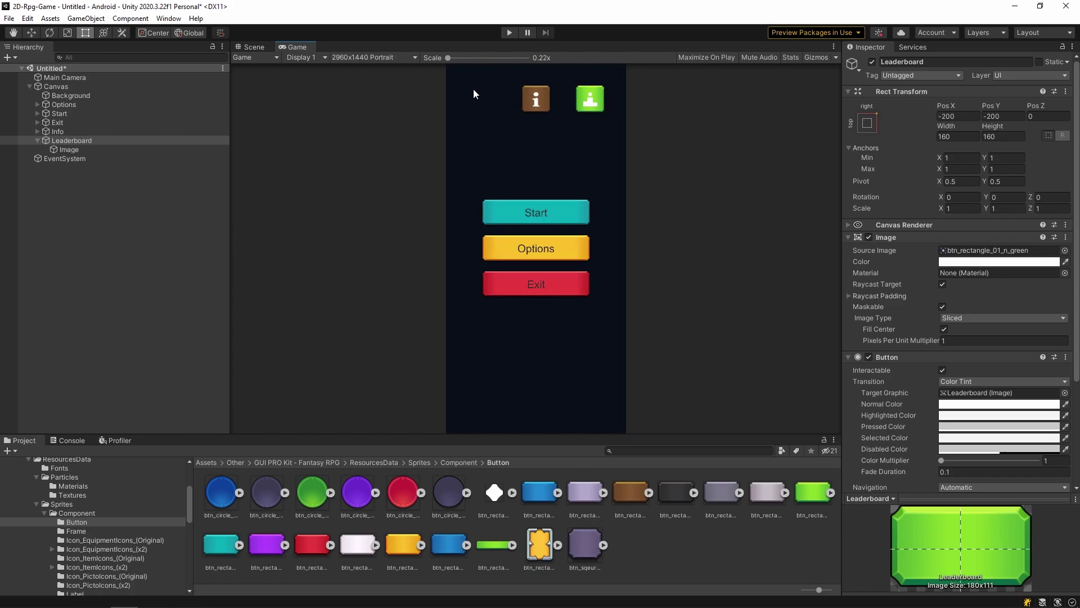
{"action": "right_click", "coordinate": [55, 132]}
- Paste another copy of Info named News, anchored top-left at Pos X 200
{"action": "left_click", "coordinate": [68, 135]}
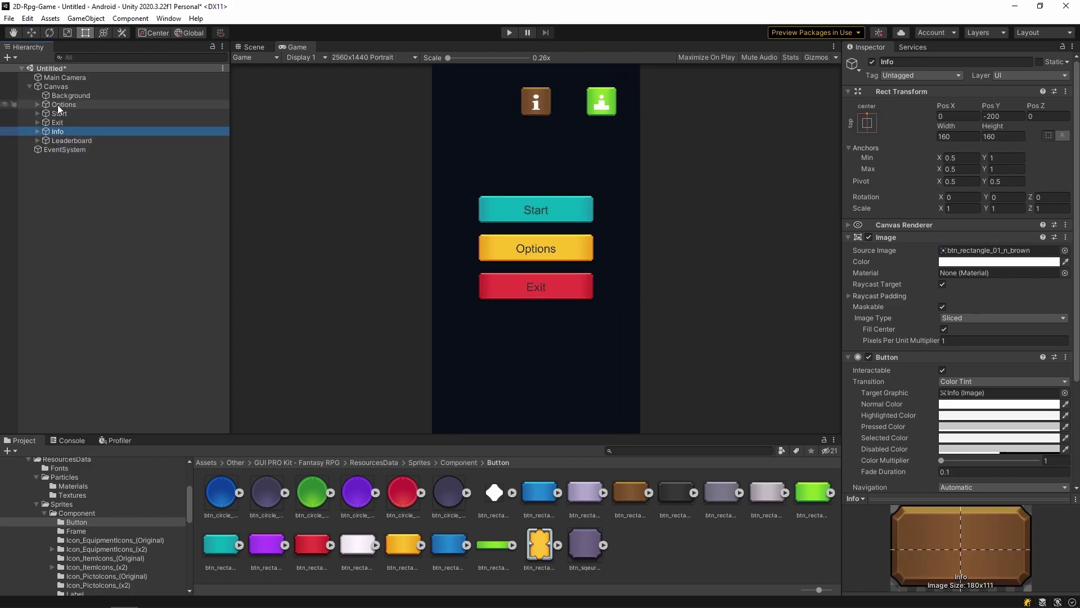
{"action": "right_click", "coordinate": [62, 132]}
{"action": "left_click", "coordinate": [92, 160]}
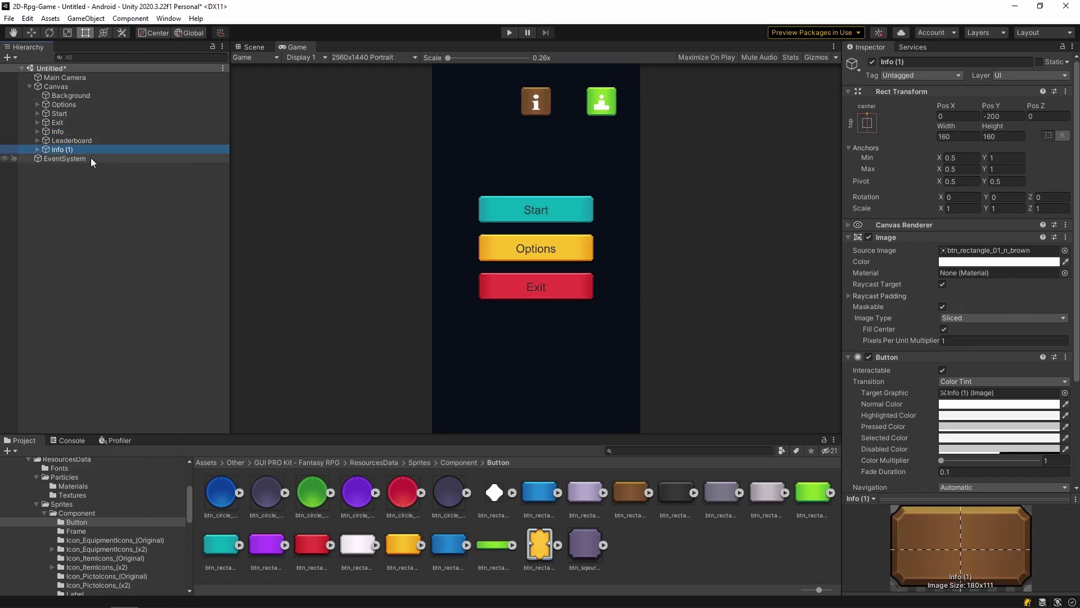
{"action": "key", "text": "F2"}
{"action": "type", "text": "News"}
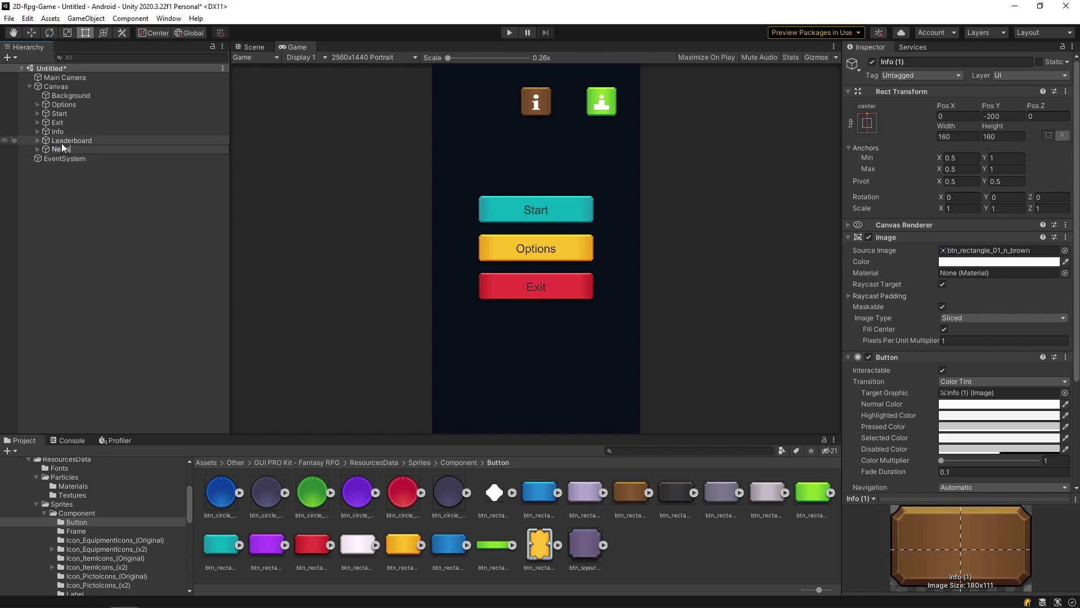
{"action": "key", "text": "Return"}
{"action": "left_click", "coordinate": [872, 123]}
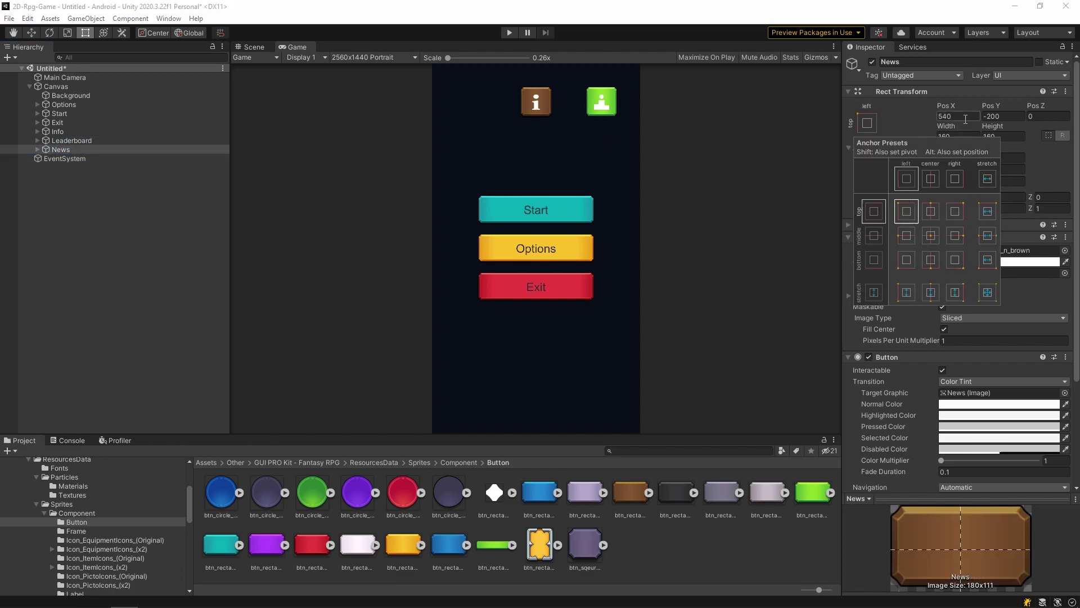
{"action": "left_click", "coordinate": [955, 117]}
{"action": "type", "text": "-2"}
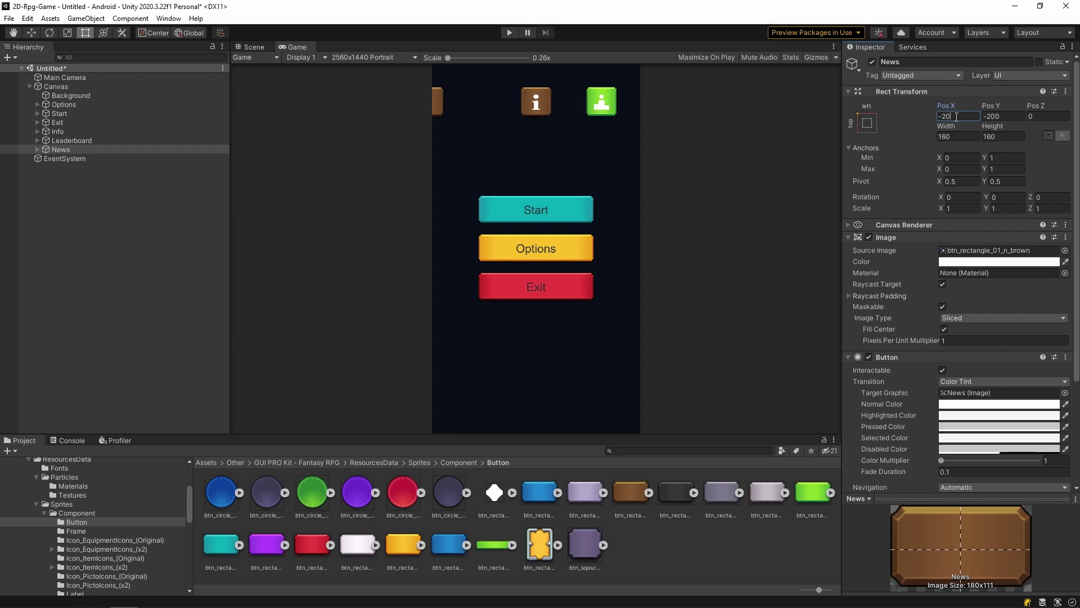
{"action": "type", "text": "0"}
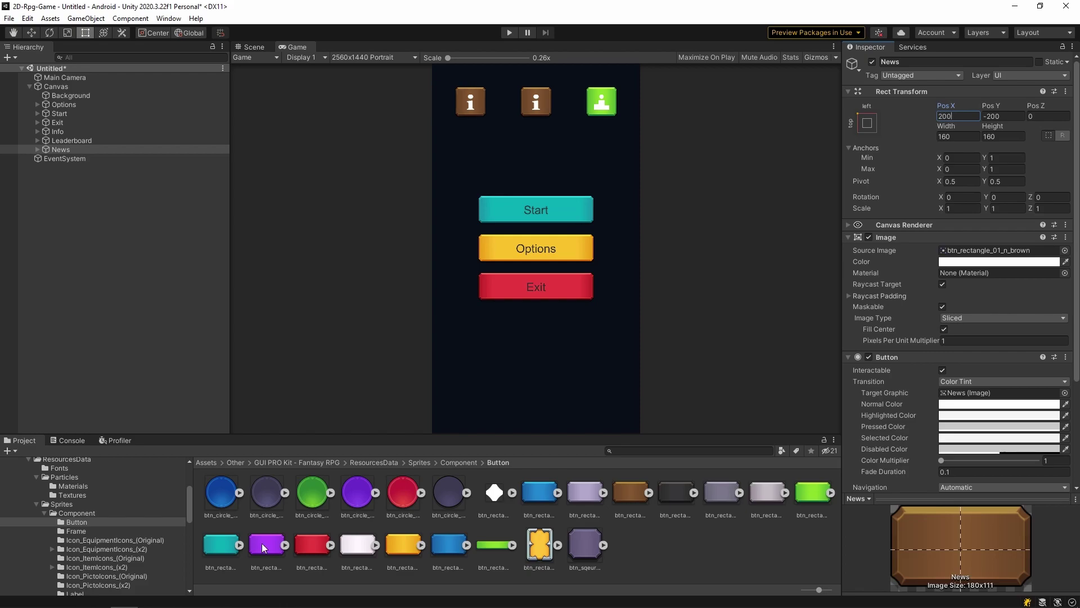
- Give News the purple sprite and put the newspaper icon on its child image
{"action": "left_click_drag", "start_coordinate": [263, 547], "coordinate": [1000, 250]}
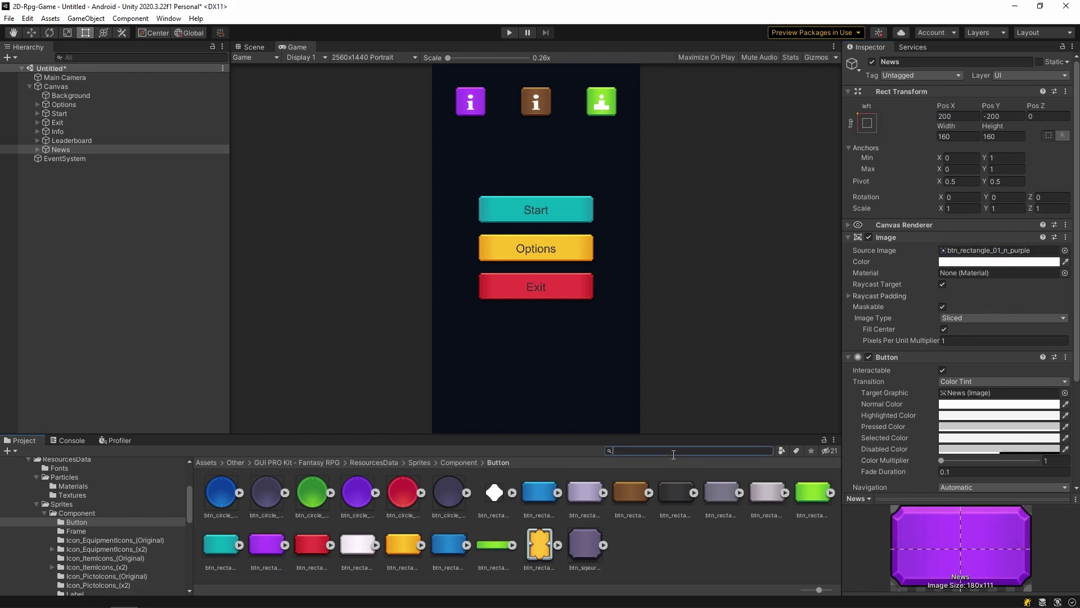
{"action": "type", "text": "news"}
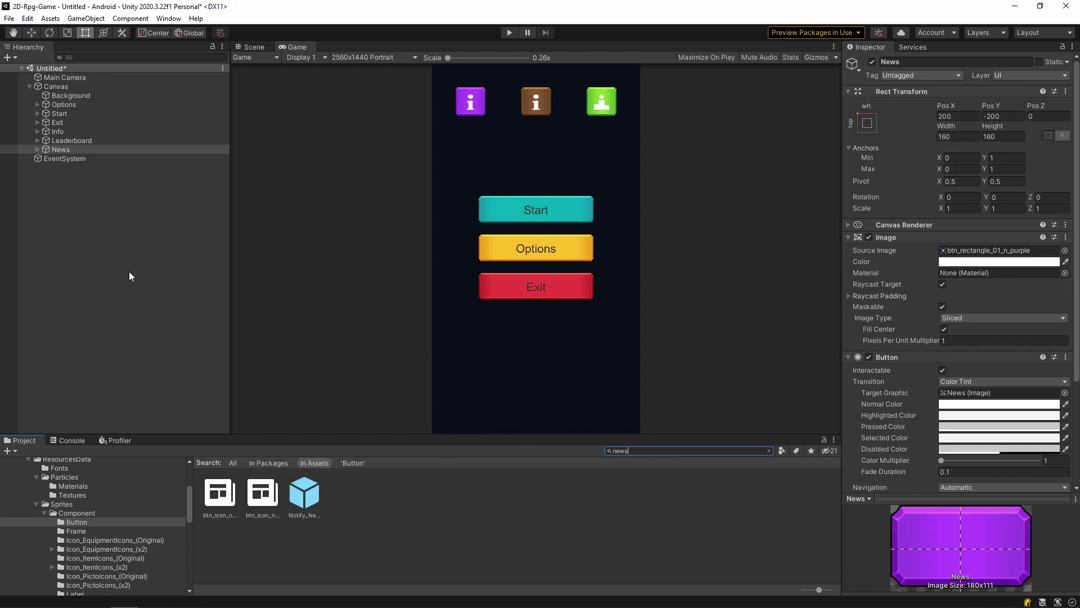
{"action": "left_click", "coordinate": [37, 149]}
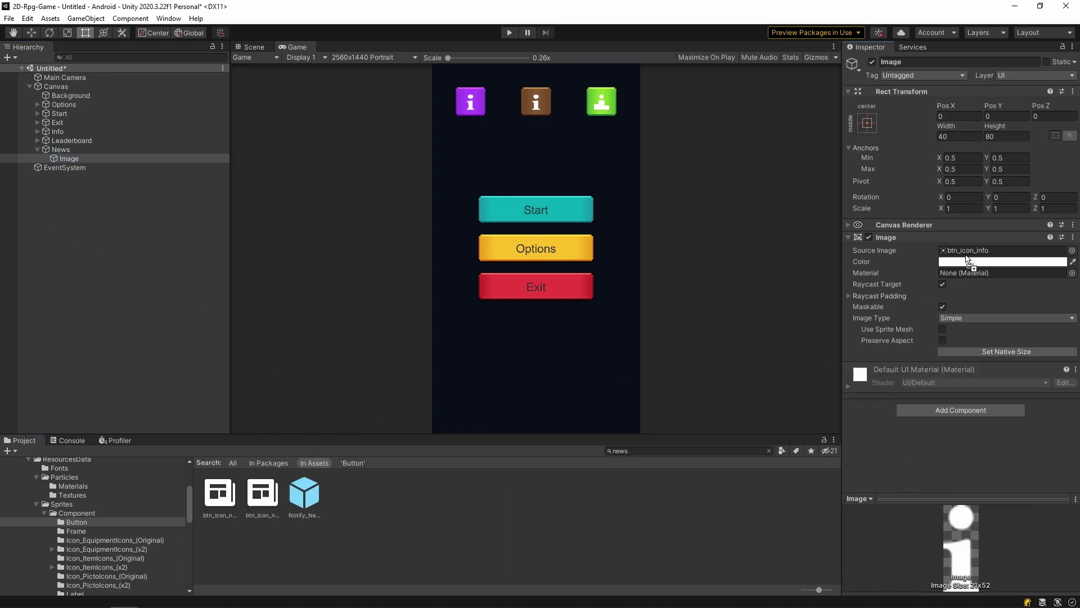
{"action": "left_click_drag", "start_coordinate": [220, 494], "coordinate": [968, 251]}
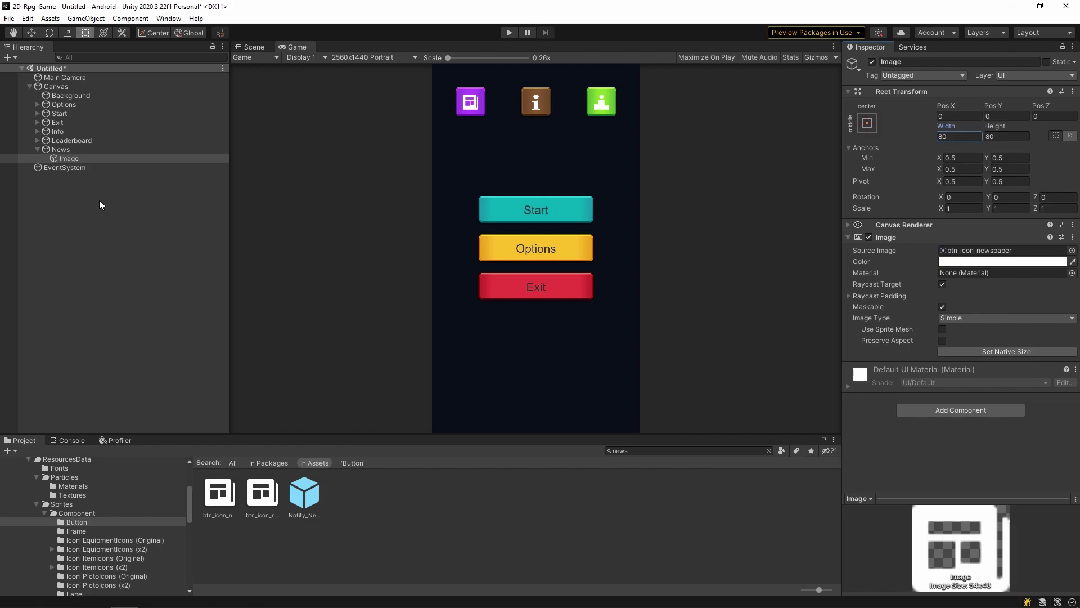
{"action": "left_click", "coordinate": [36, 149]}
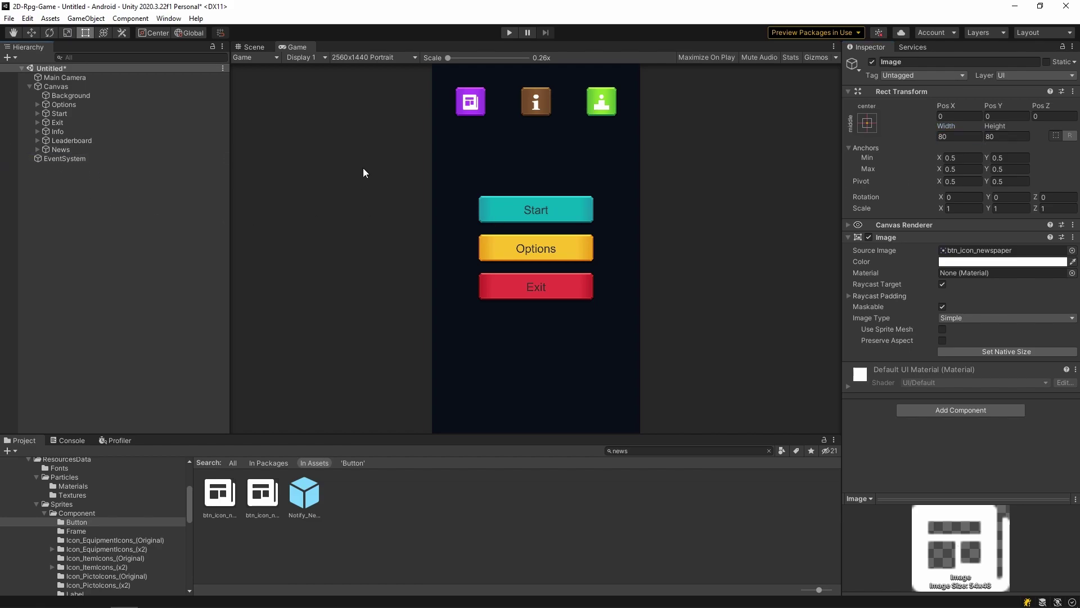
- Compare the Game view preview of the menu at 2960x1440 and 2160x1080 portrait
{"action": "left_click", "coordinate": [374, 58]}
{"action": "left_click", "coordinate": [396, 205]}
{"action": "left_click", "coordinate": [403, 56]}
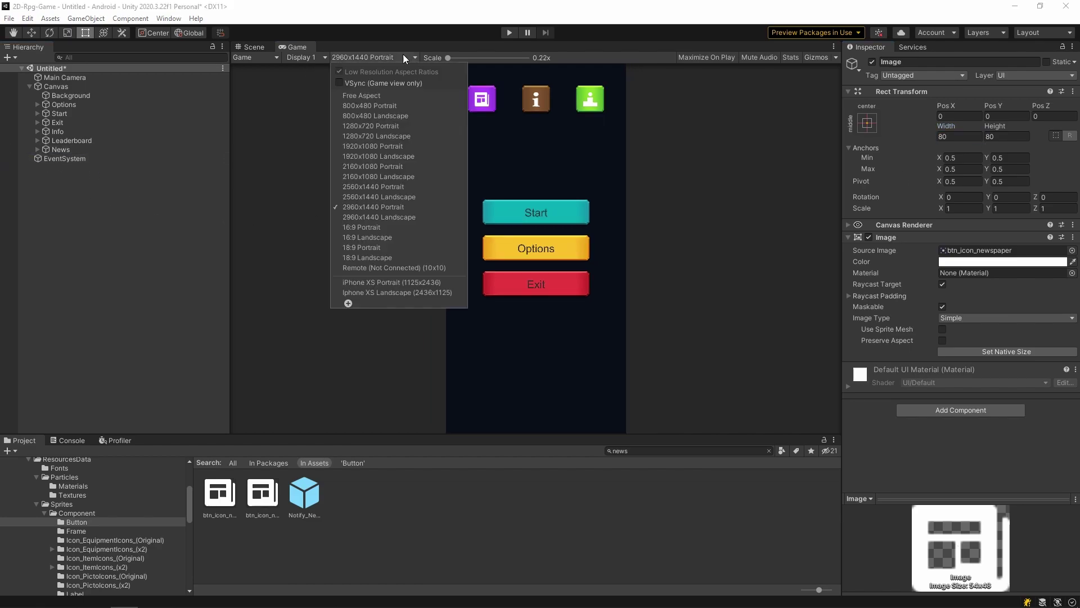
{"action": "left_click", "coordinate": [411, 165]}
{"action": "left_click", "coordinate": [412, 57]}
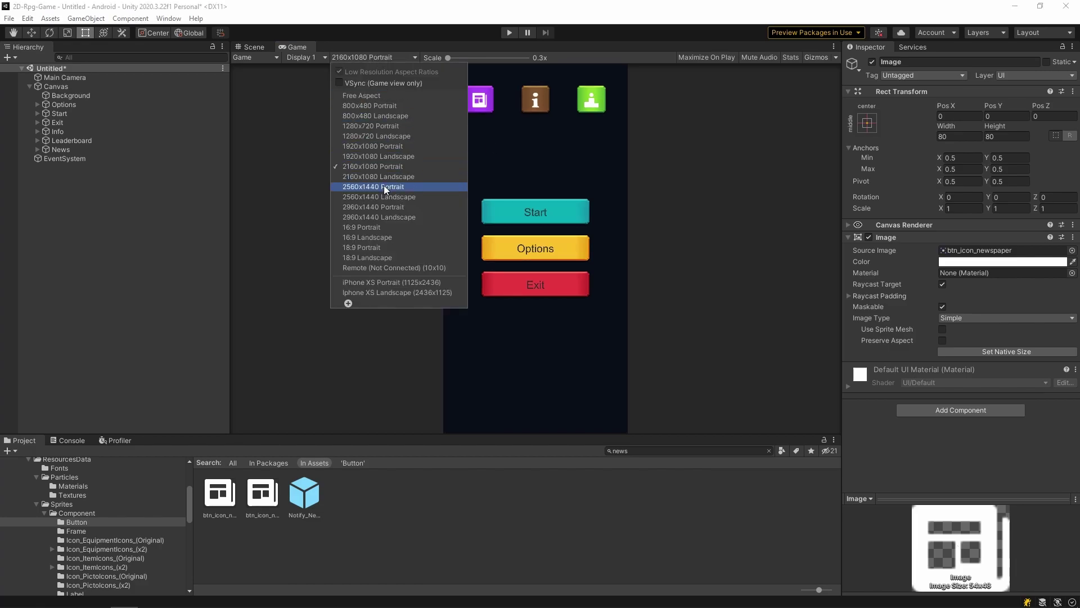
{"action": "left_click", "coordinate": [384, 187]}
- Check the menu at iPhone XS portrait, then settle back on 2960x1440 portrait
{"action": "left_click", "coordinate": [377, 57]}
{"action": "left_click", "coordinate": [397, 206]}
{"action": "left_click", "coordinate": [378, 57]}
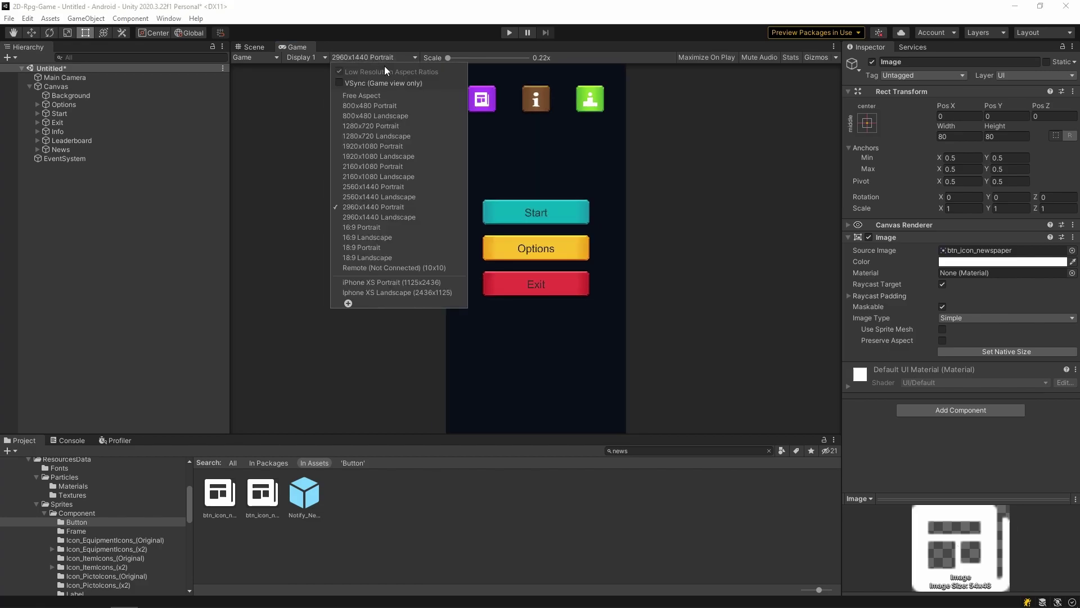
{"action": "left_click", "coordinate": [405, 282]}
{"action": "left_click", "coordinate": [376, 57]}
{"action": "left_click", "coordinate": [422, 207]}
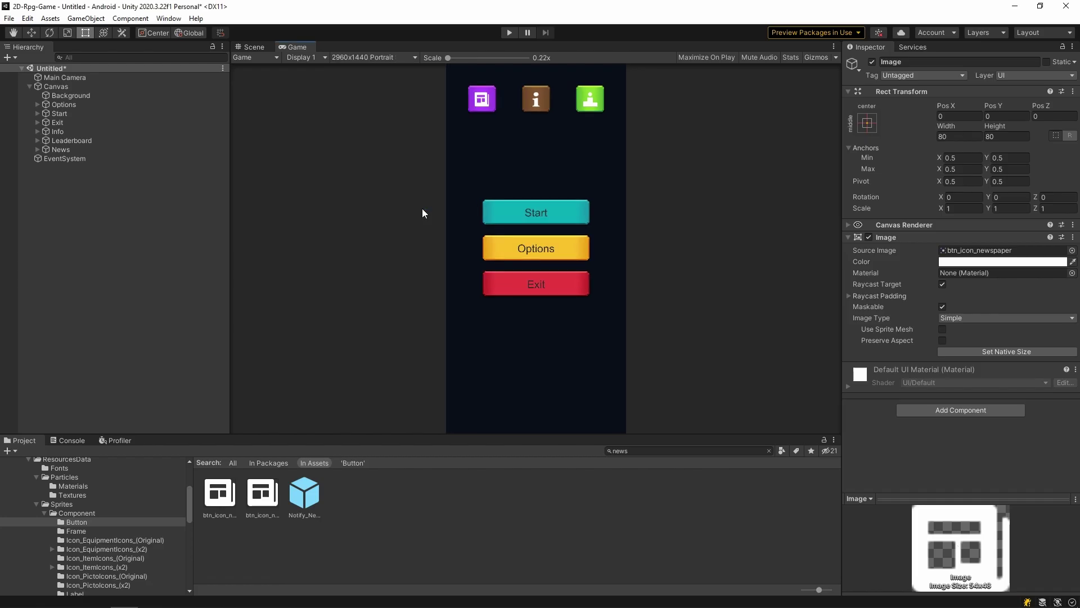